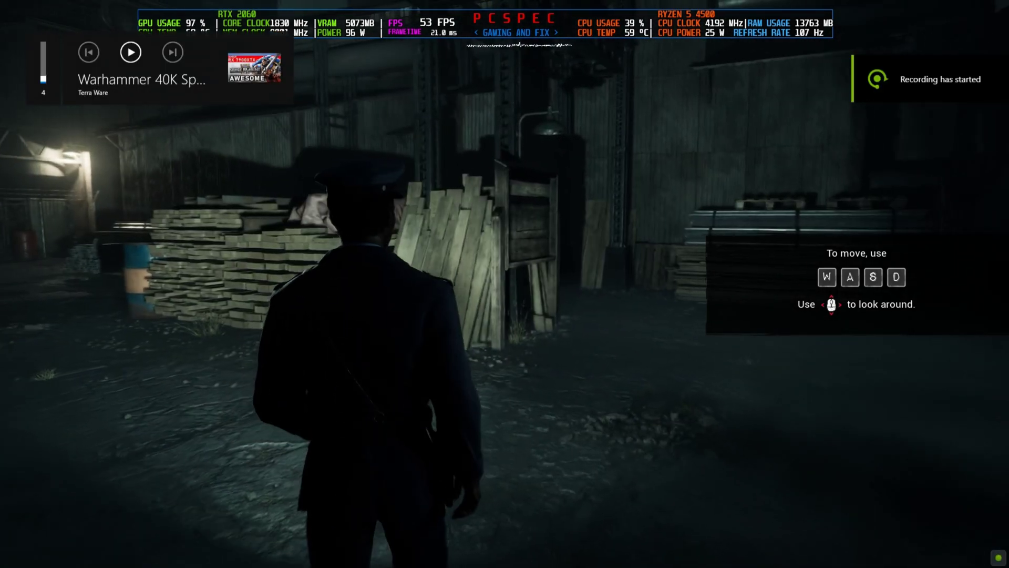
# Walk the officer around the mill yard and activate Plunderer's Instinct to reveal collectible Trinkets.
pyautogui.press('w')
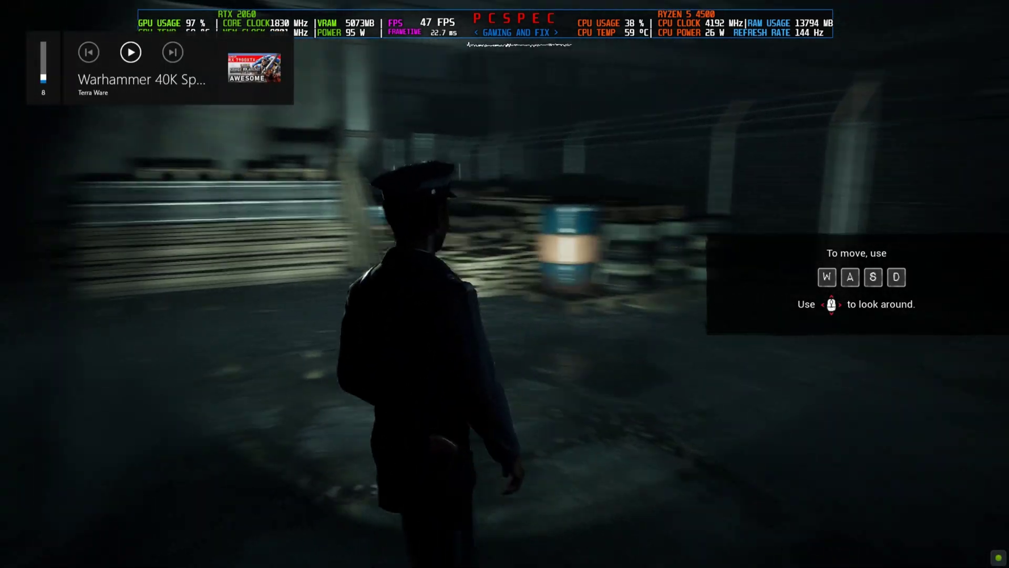
pyautogui.press('w')
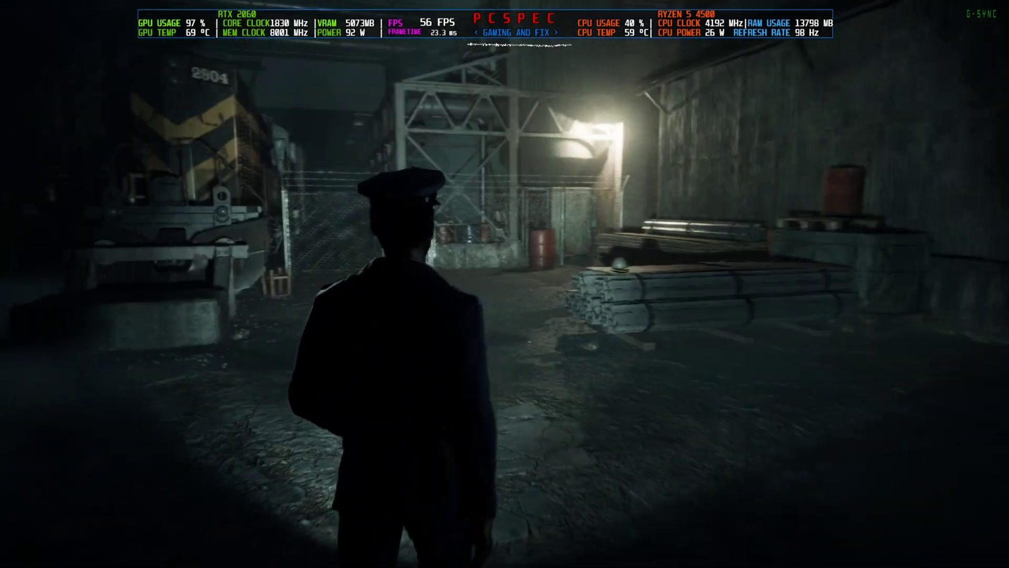
pyautogui.press('w')
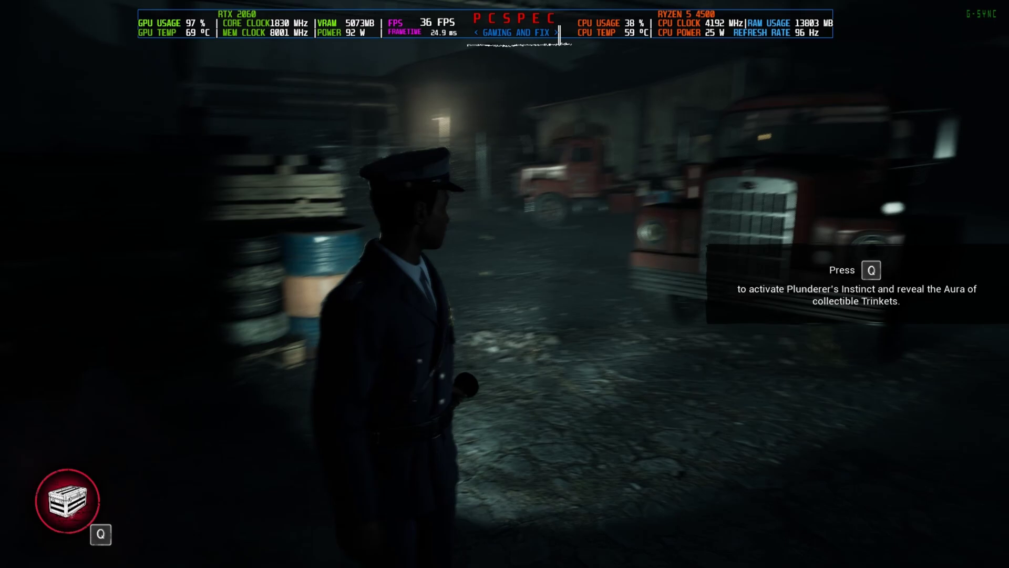
pyautogui.press('w')
pyautogui.press('q')
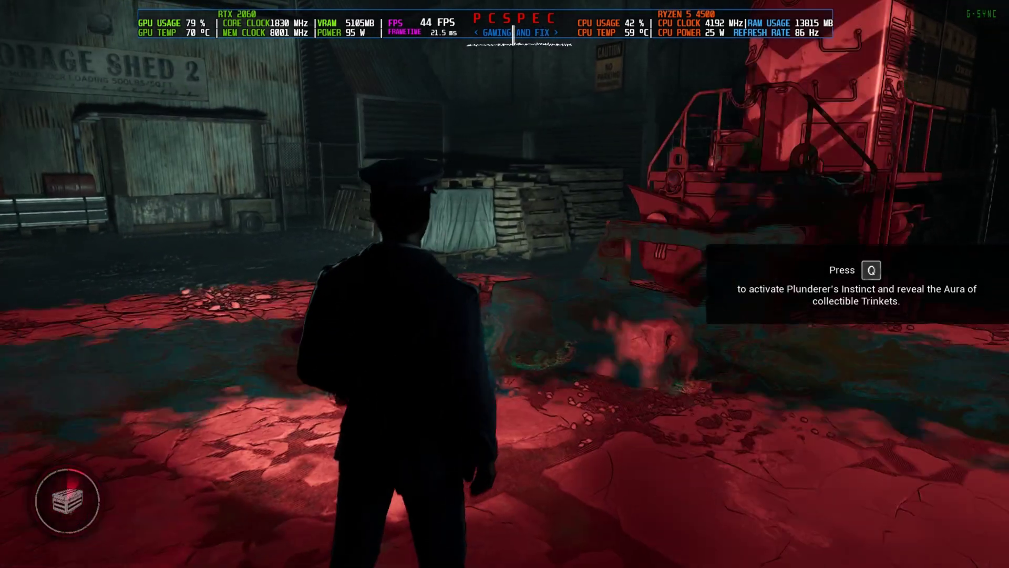
pyautogui.press('w')
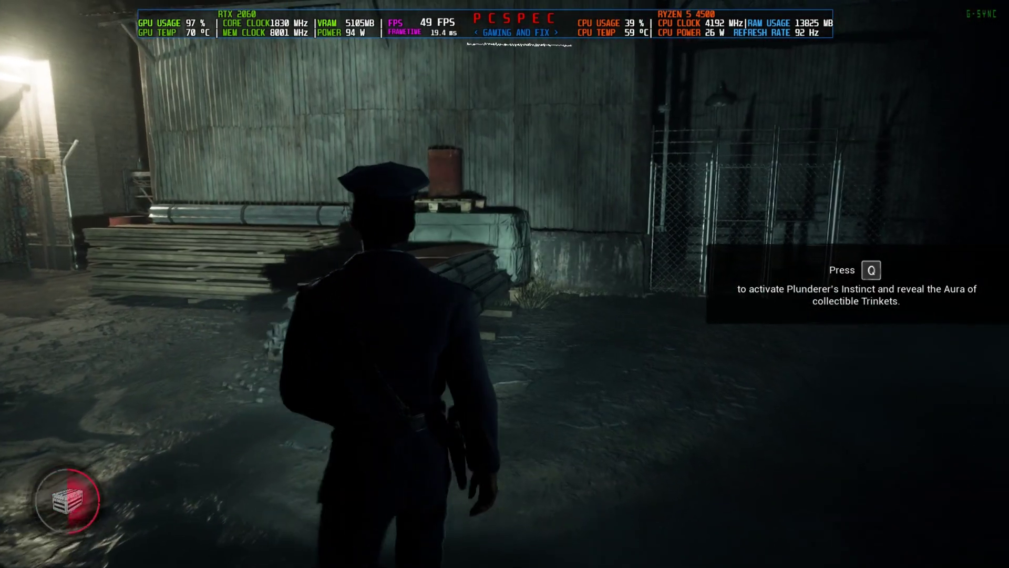
pyautogui.press('w')
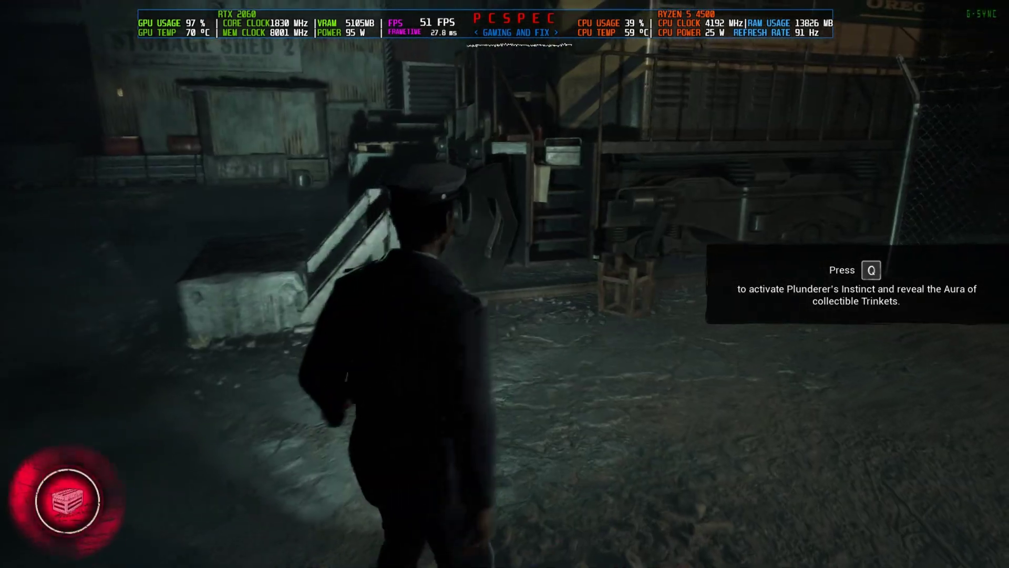
pyautogui.press('q')
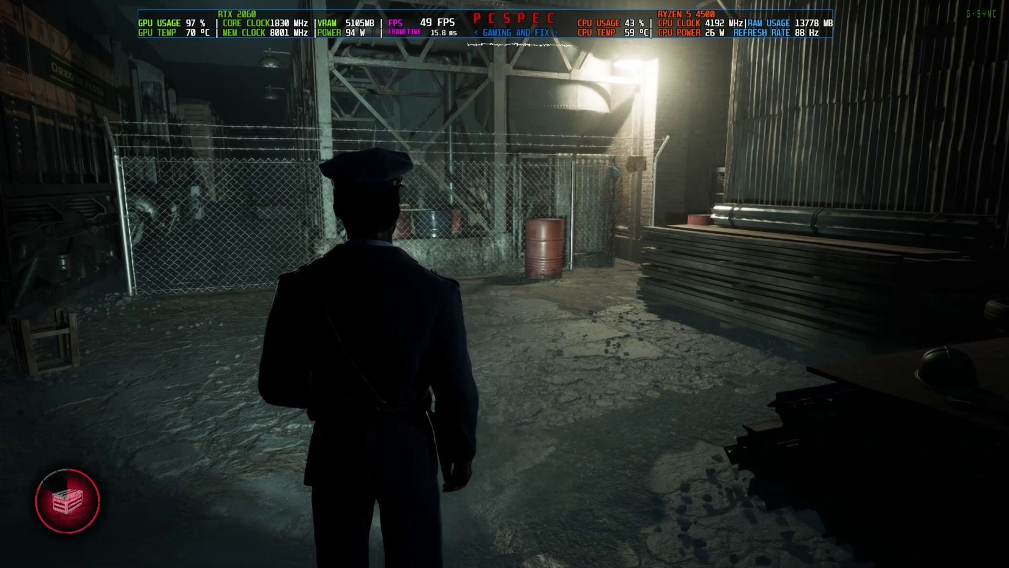
# Set the anti-aliasing method to FSR3 at Quality with Frame Generation on, save the graphics changes and return to the game.
pyautogui.press('Escape')
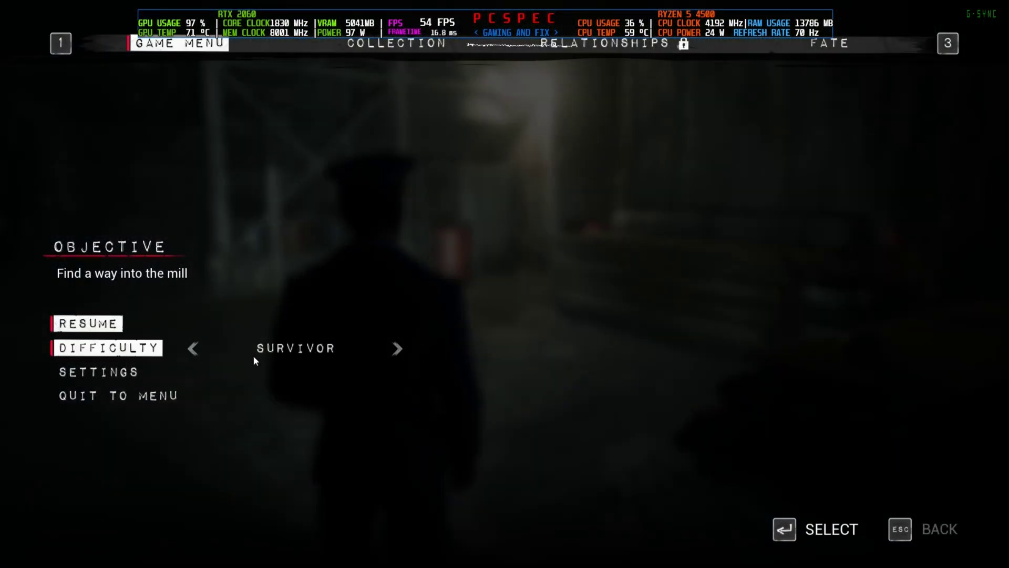
pyautogui.click(126, 374)
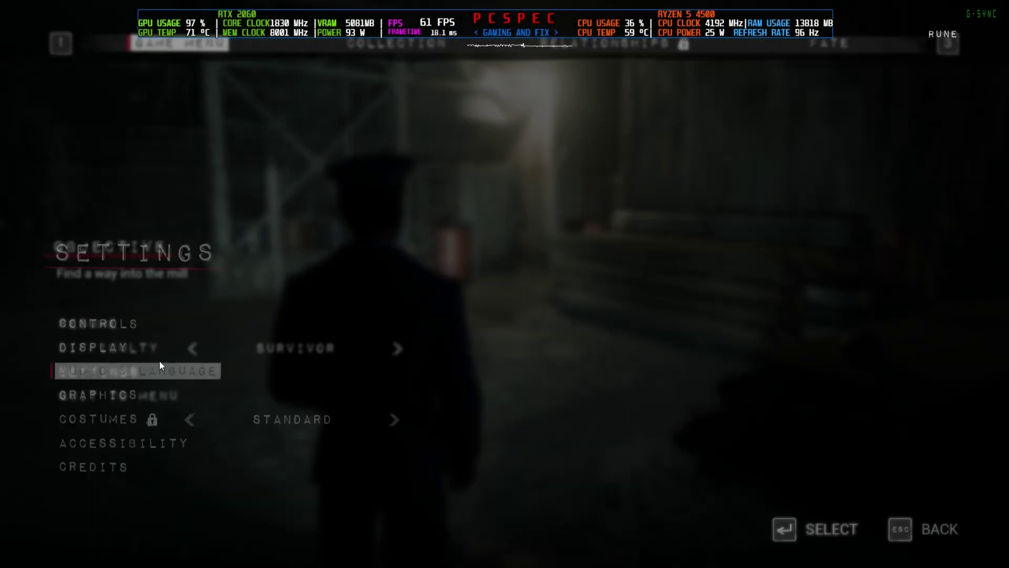
pyautogui.click(100, 396)
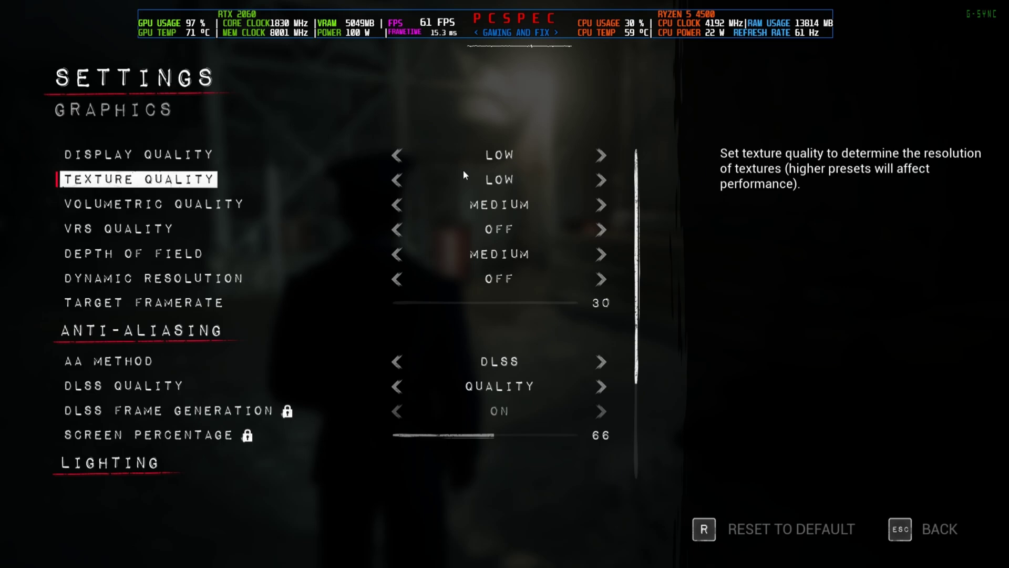
pyautogui.moveTo(636, 179)
pyautogui.mouseDown()
pyautogui.moveTo(637, 294)
pyautogui.moveTo(636, 168)
pyautogui.mouseUp()
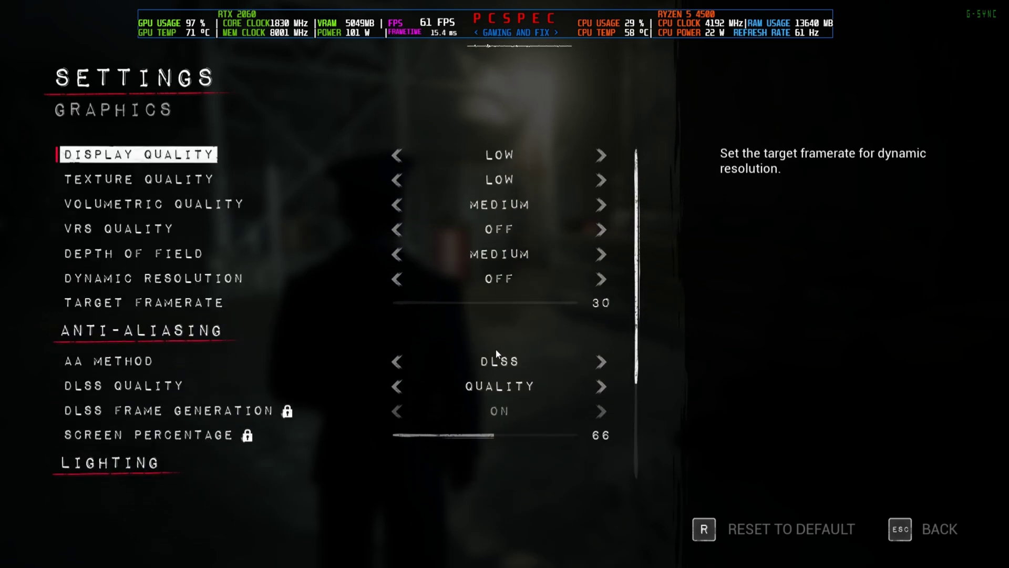
pyautogui.click(401, 366)
pyautogui.click(580, 373)
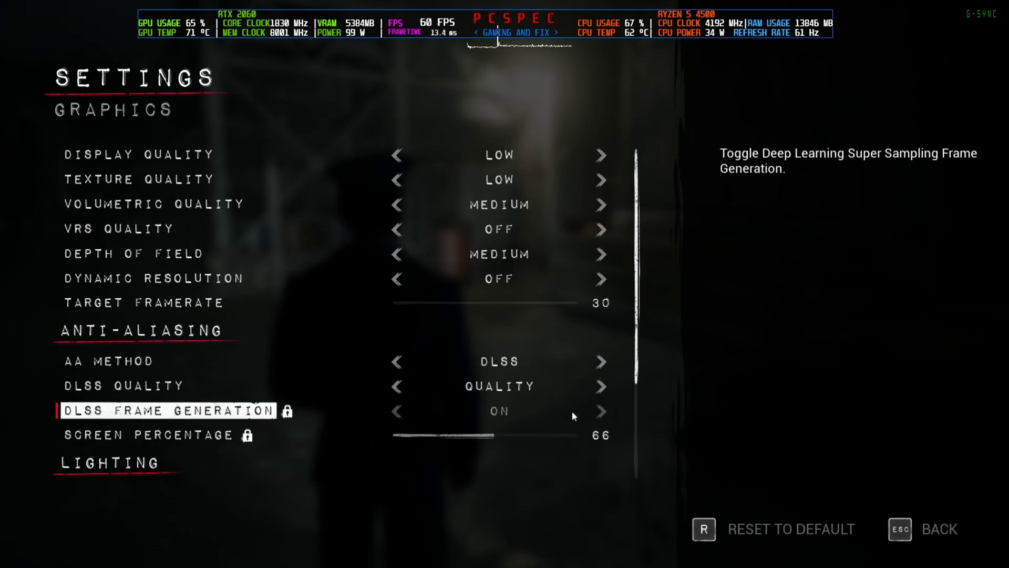
pyautogui.click(396, 362)
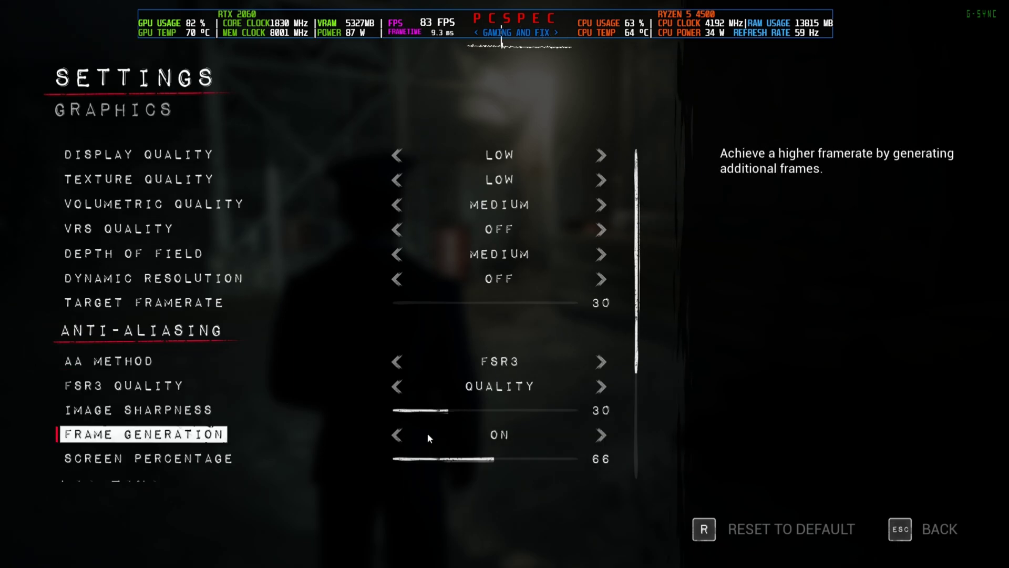
pyautogui.press('Escape')
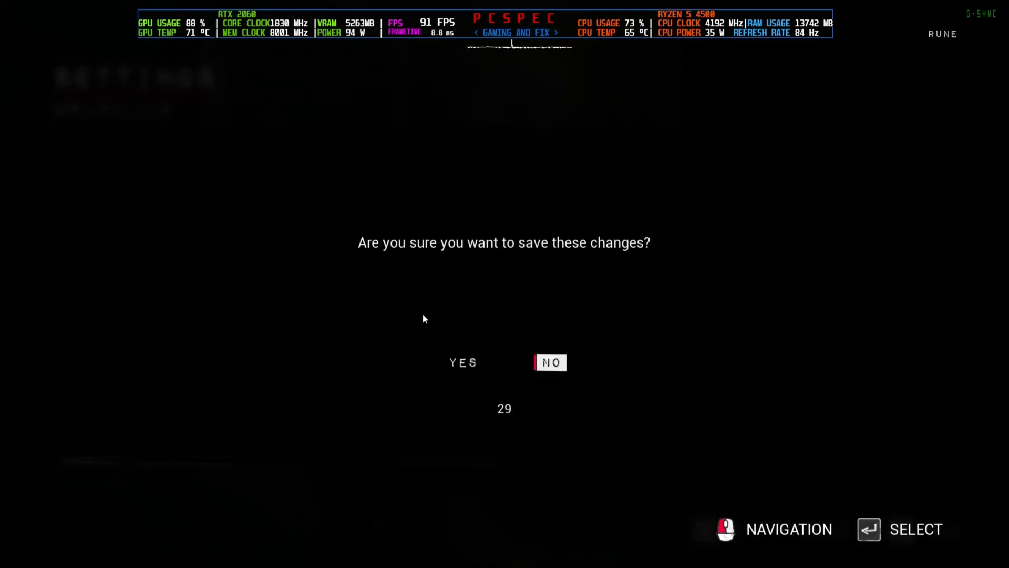
pyautogui.click(469, 362)
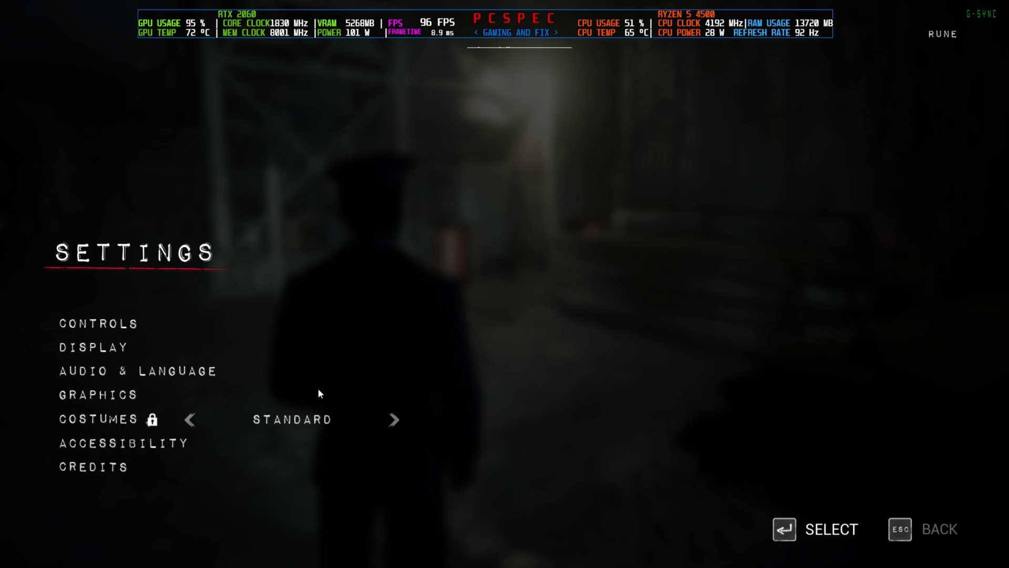
pyautogui.press('Escape')
pyautogui.press('Escape')
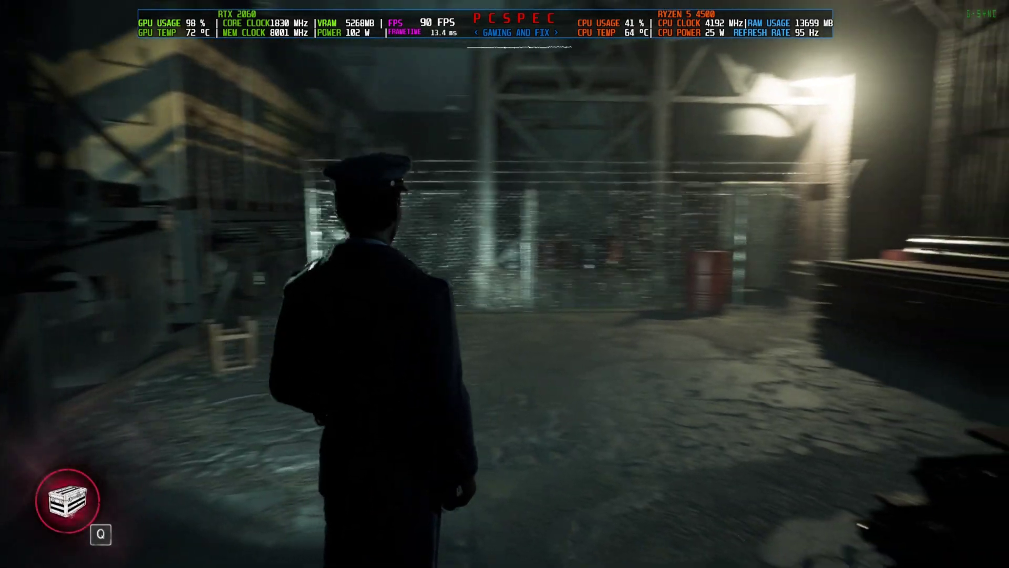
# Walk the officer around the yard between the locomotive and the red trucks to check smoothness with FSR3 frame generation.
pyautogui.press('Escape')
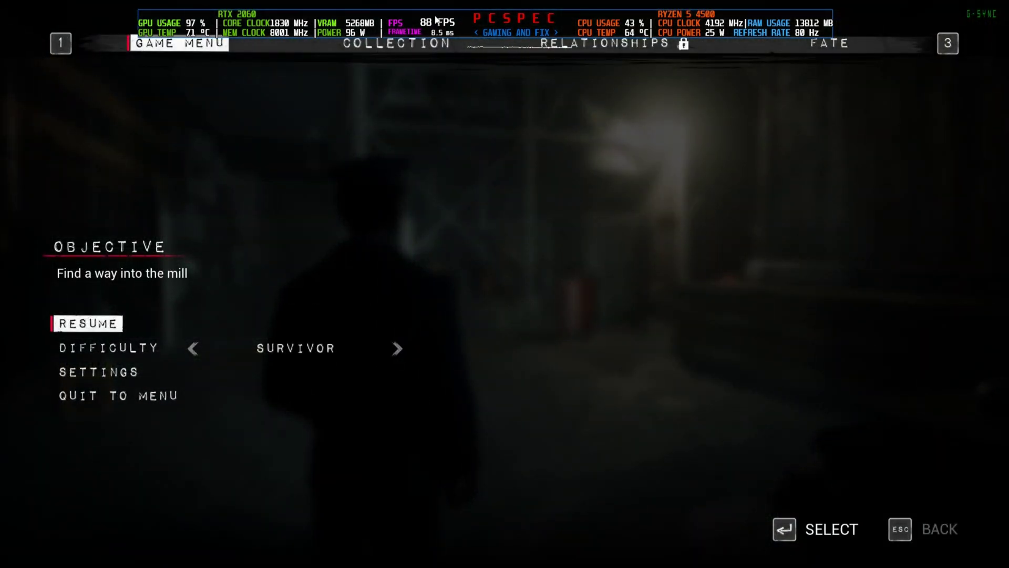
pyautogui.press('Escape')
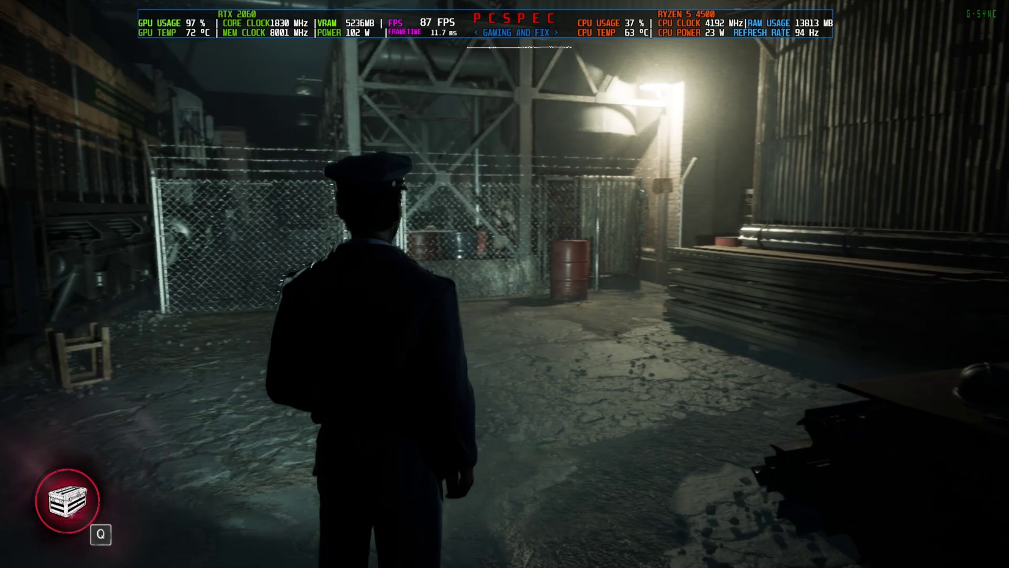
pyautogui.press('s')
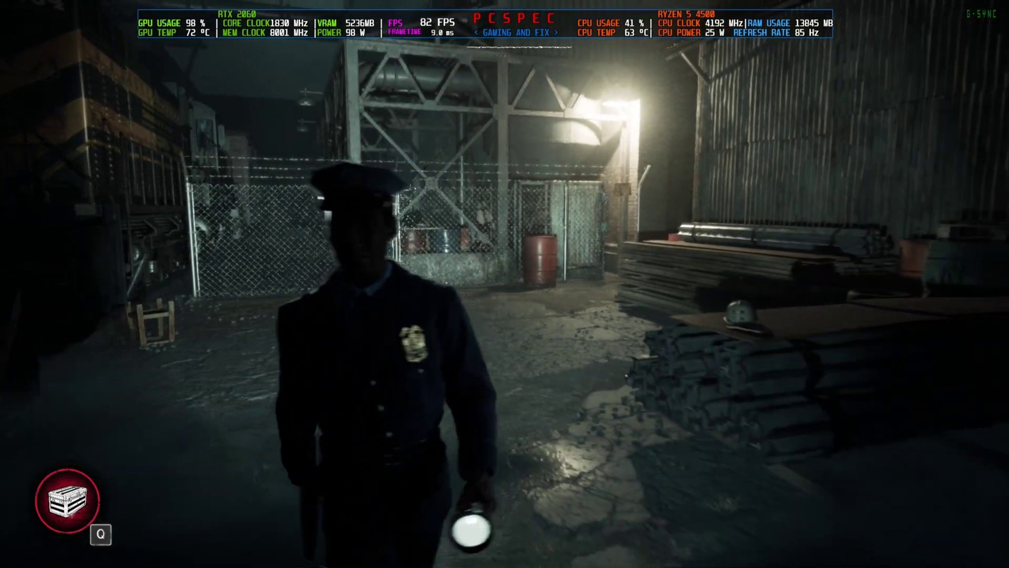
pyautogui.press('a')
pyautogui.press('s')
pyautogui.press('d')
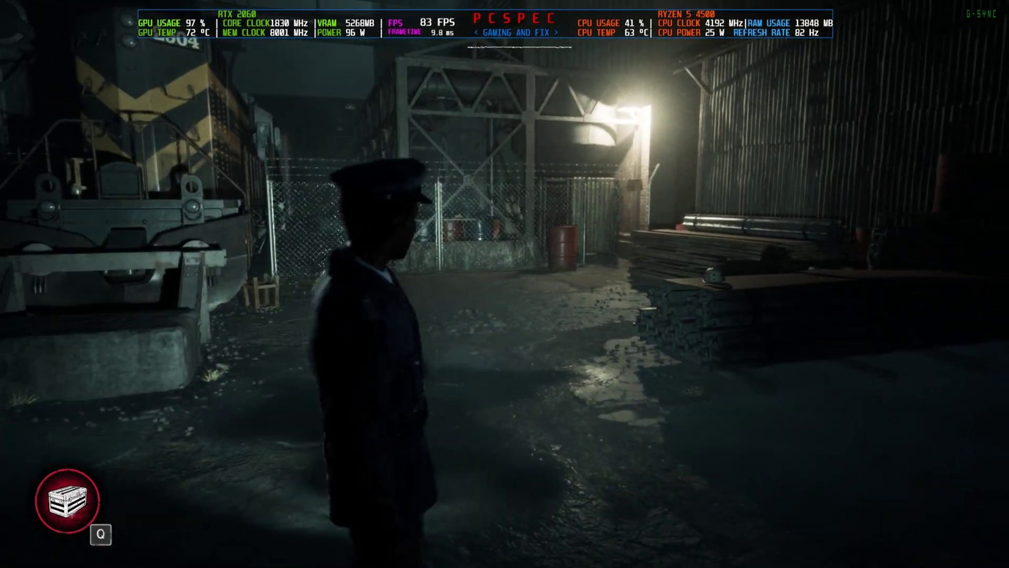
pyautogui.press('w')
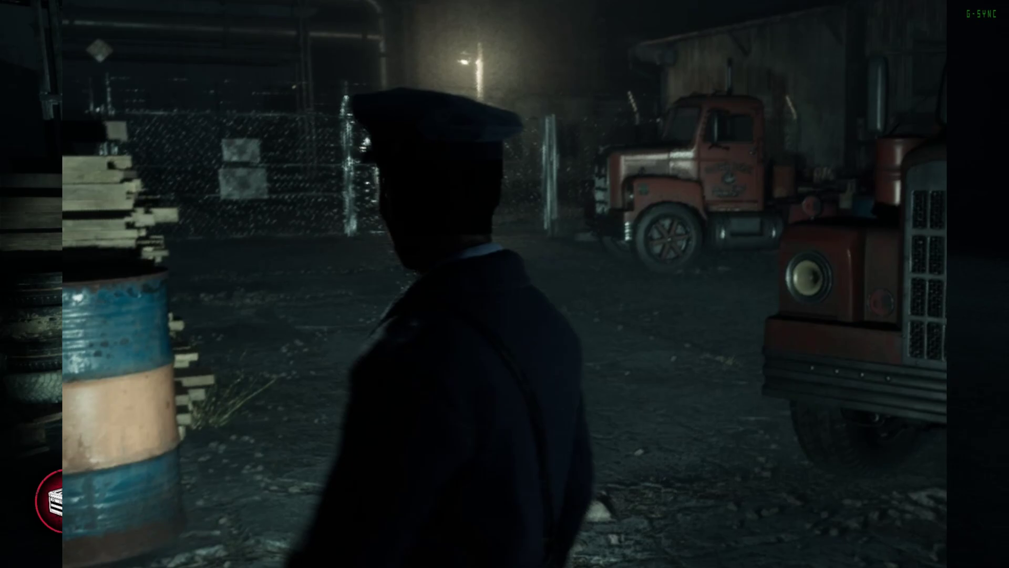
pyautogui.press('w')
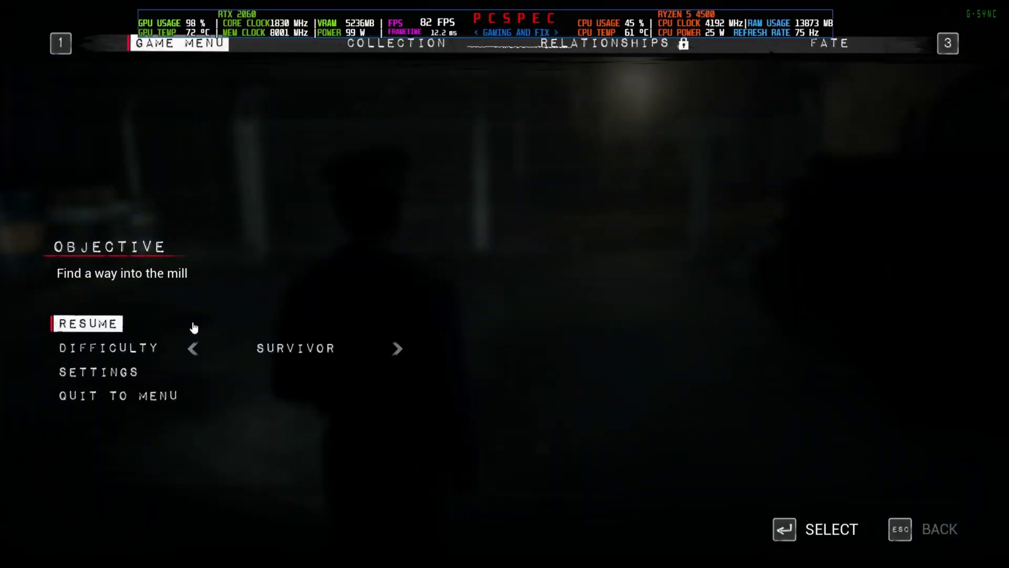
# Set the anti-aliasing method to XeSS with XeSS Quality on Performance and save the graphics changes.
pyautogui.click(114, 369)
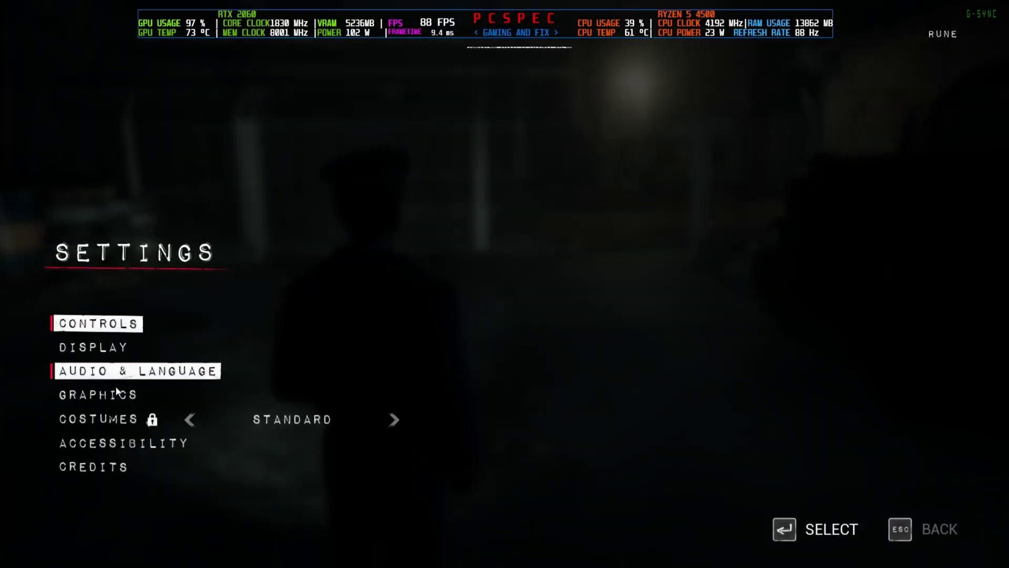
pyautogui.click(117, 394)
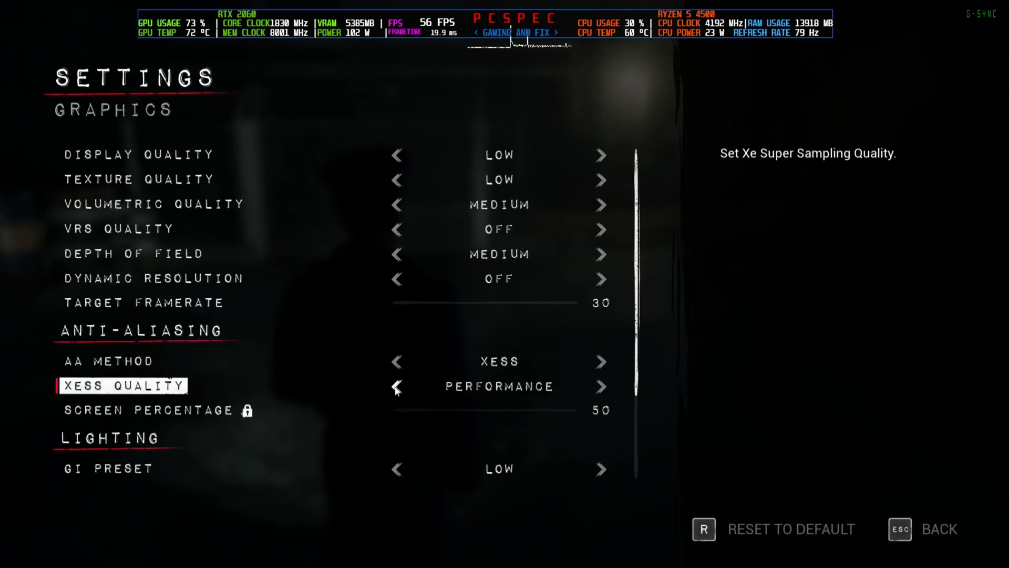
pyautogui.press('Escape')
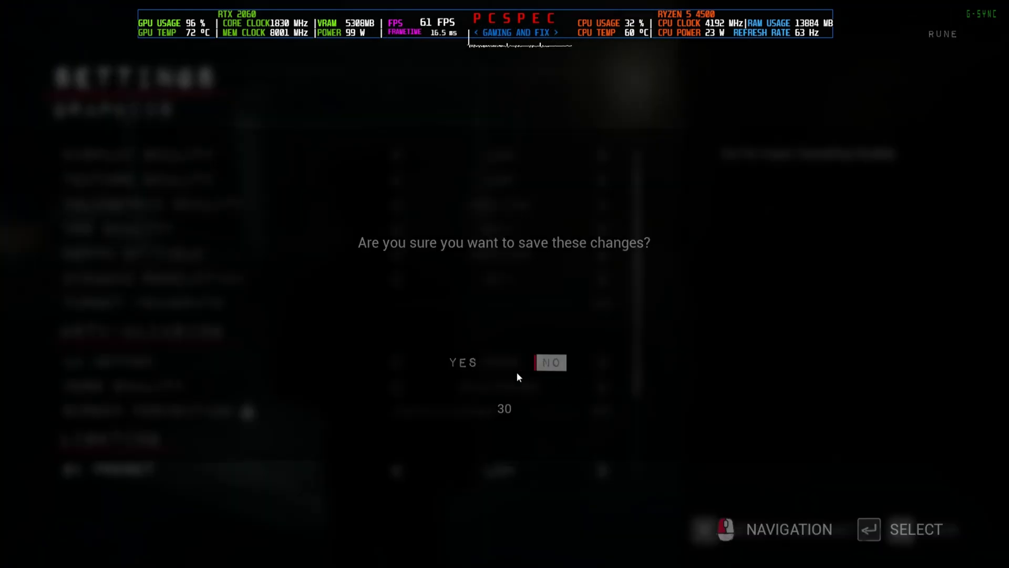
pyautogui.click(464, 365)
pyautogui.press('Escape')
# Set XeSS Quality to Balanced, save the graphics changes and resume the game.
pyautogui.click(103, 374)
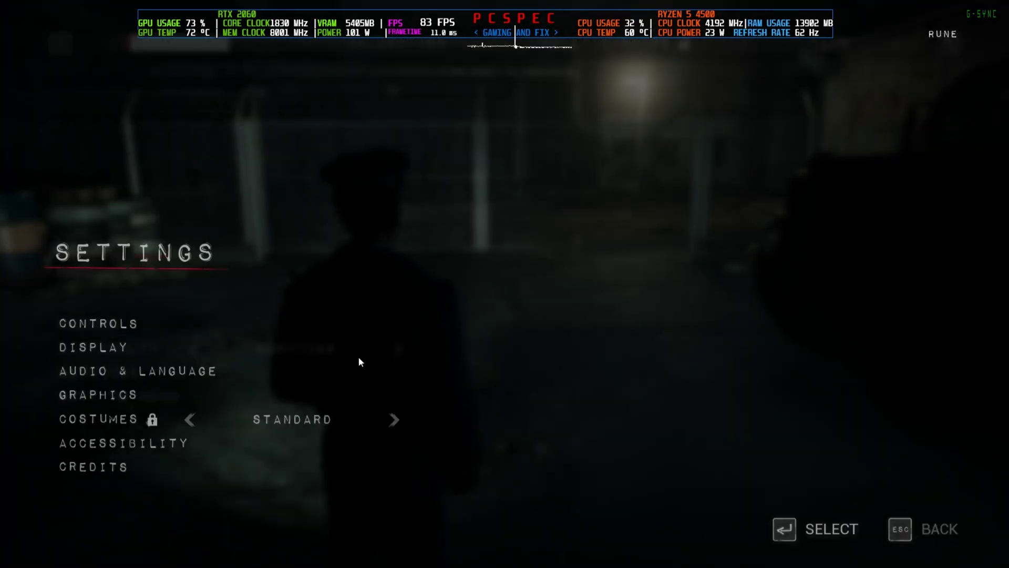
pyautogui.click(115, 400)
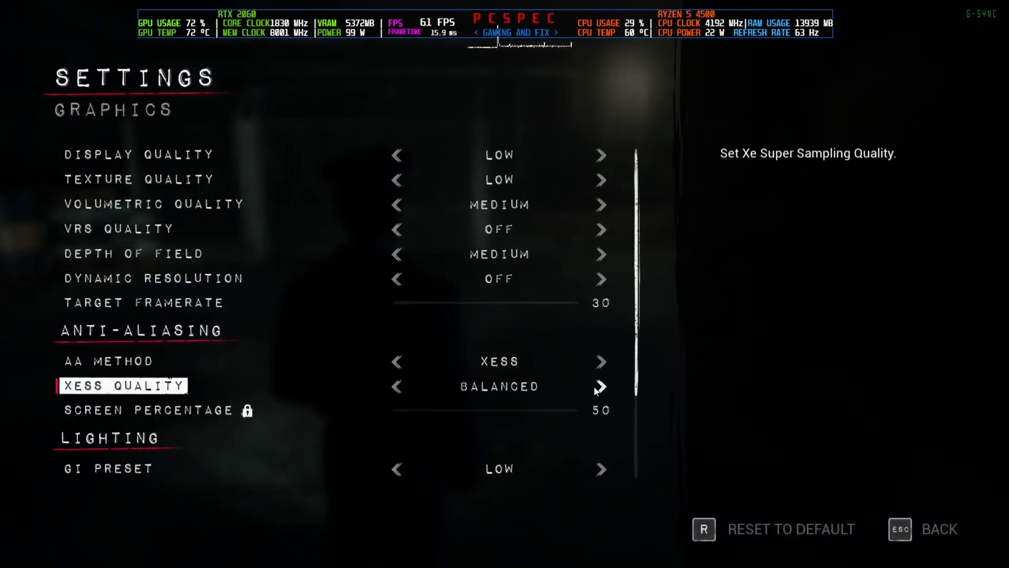
pyautogui.press('Escape')
pyautogui.click(474, 365)
pyautogui.press('Escape')
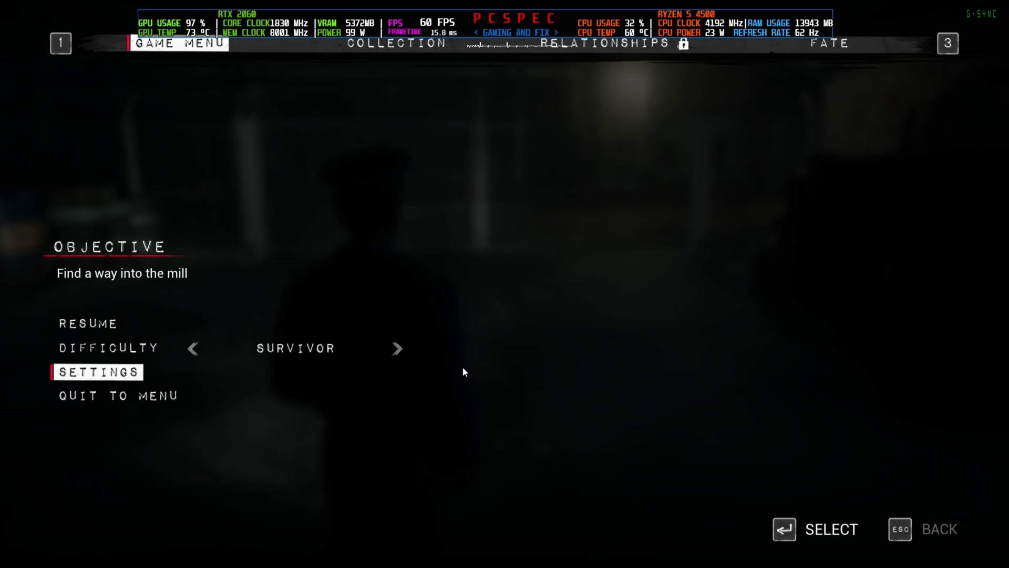
pyautogui.press('Escape')
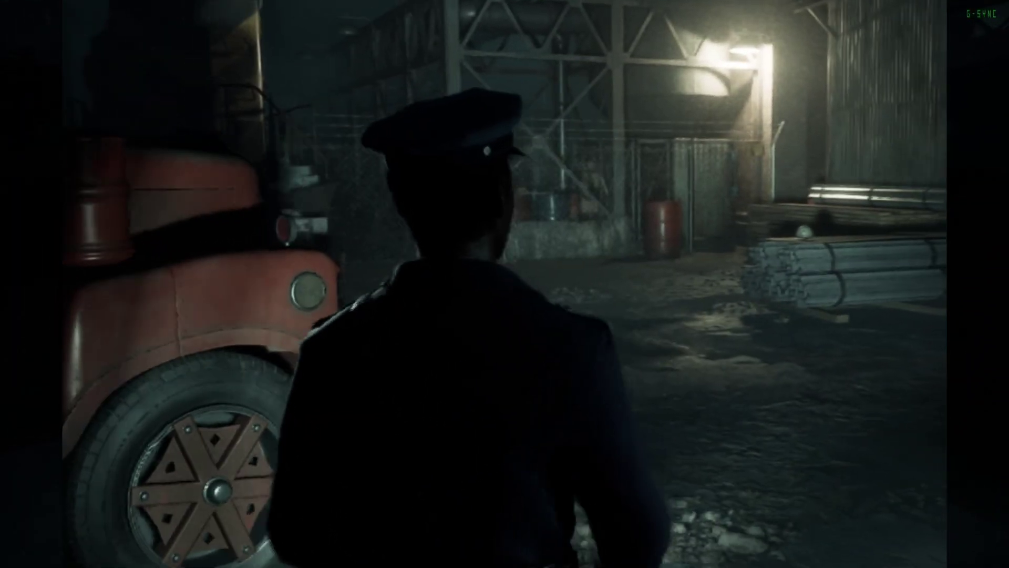
# Pause the game and quit to the main menu.
pyautogui.press('Escape')
pyautogui.click(118, 395)
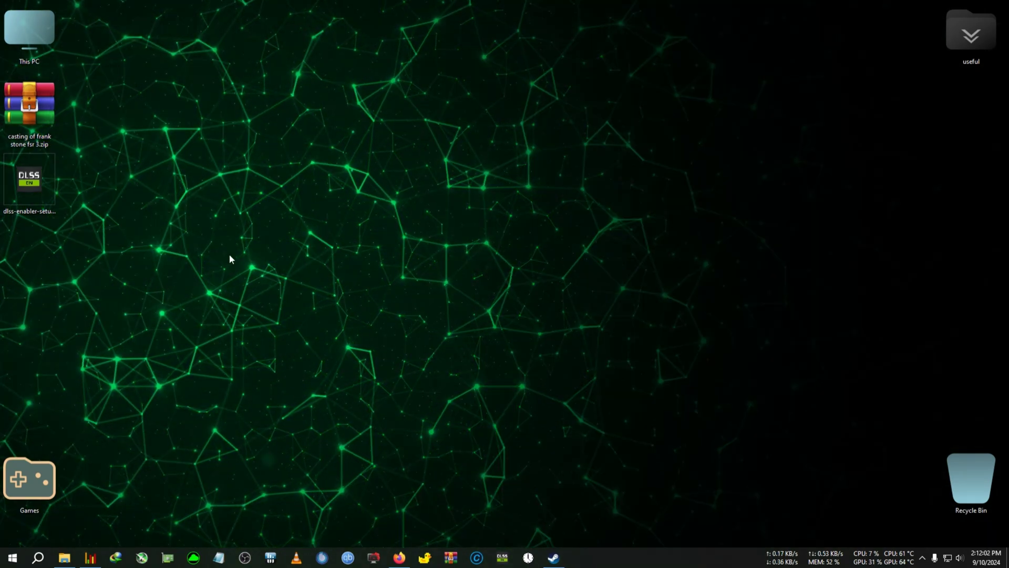
# Move dlss-enabler-setup-3.02.000.0-beta4.exe to an open area of the desktop, apart from casting of frank stone fsr 3.zip.
pyautogui.moveTo(35, 115); pyautogui.dragTo(210, 119)
pyautogui.moveTo(42, 176); pyautogui.dragTo(163, 250)
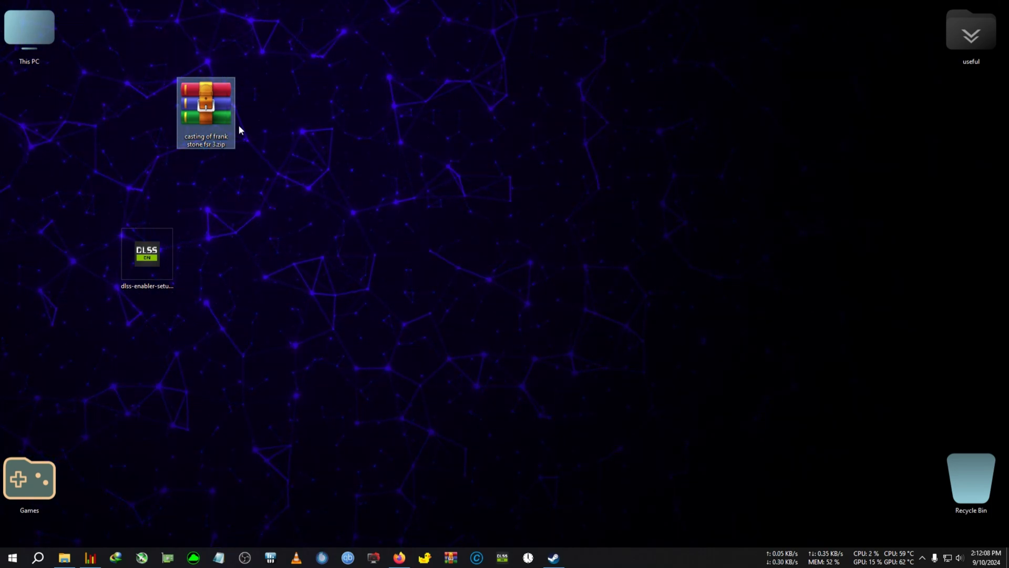
pyautogui.moveTo(47, 121); pyautogui.dragTo(46, 120)
pyautogui.click(152, 255)
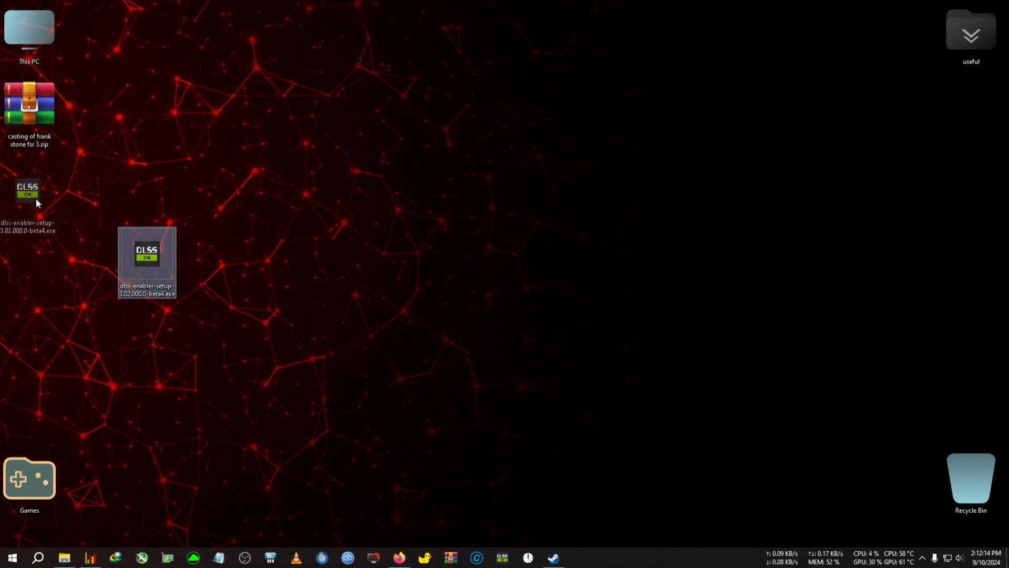
pyautogui.moveTo(36, 198); pyautogui.dragTo(39, 263)
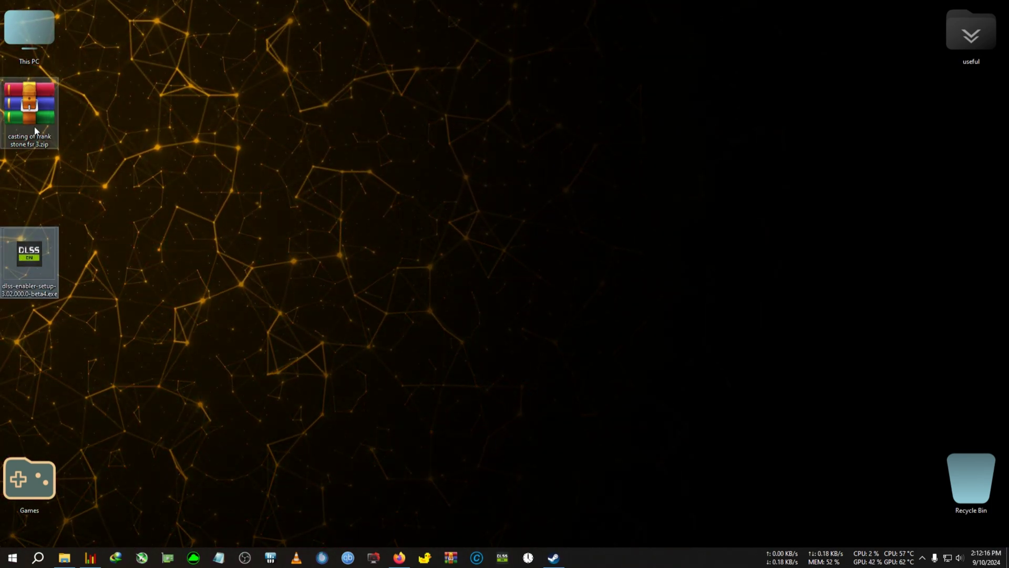
pyautogui.moveTo(35, 127)
pyautogui.mouseDown()
pyautogui.moveTo(39, 168)
pyautogui.moveTo(31, 129)
pyautogui.mouseUp()
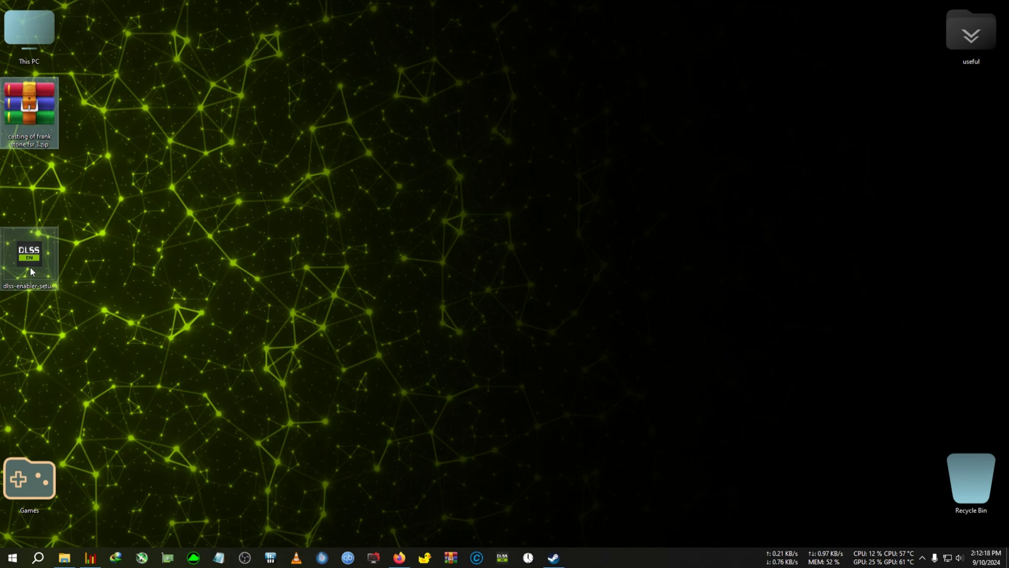
pyautogui.moveTo(30, 267); pyautogui.dragTo(308, 189)
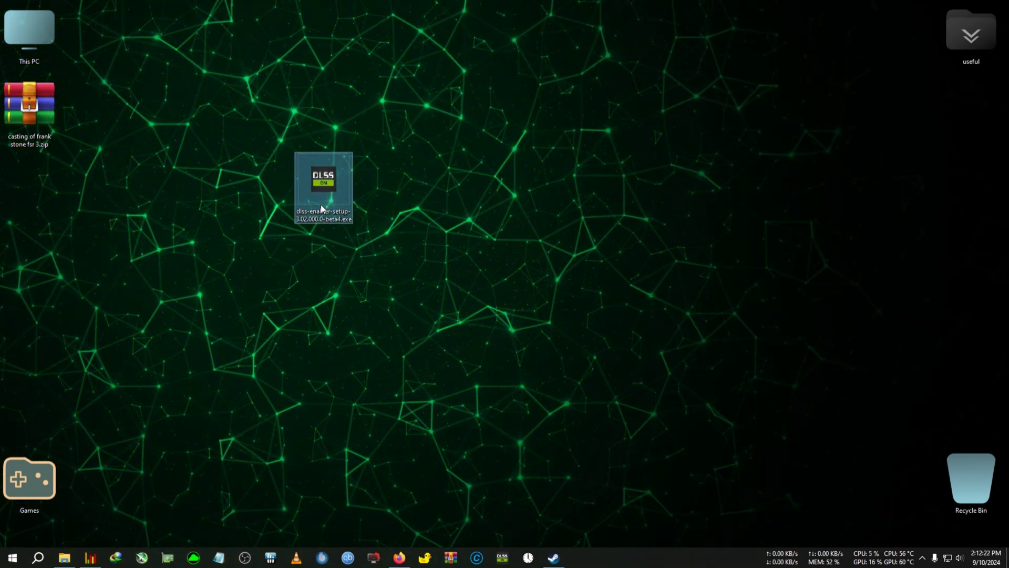
# Move dlss-enabler-setup-3.02.000.0-beta4.exe below casting of frank stone fsr 3.zip on the desktop and select the archive.
pyautogui.moveTo(321, 206); pyautogui.dragTo(45, 281)
pyautogui.moveTo(10, 107); pyautogui.dragTo(104, 121)
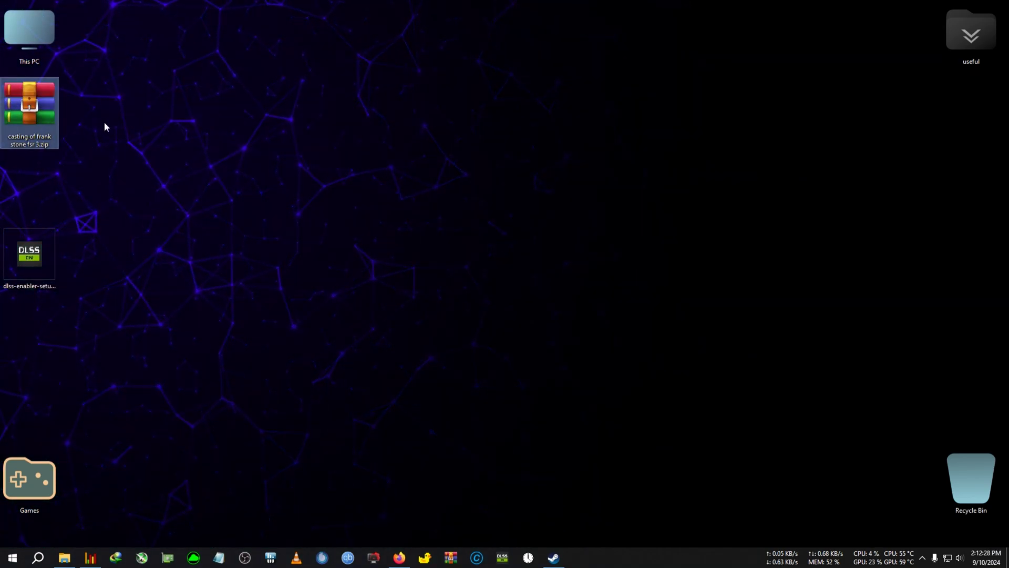
pyautogui.click(39, 247)
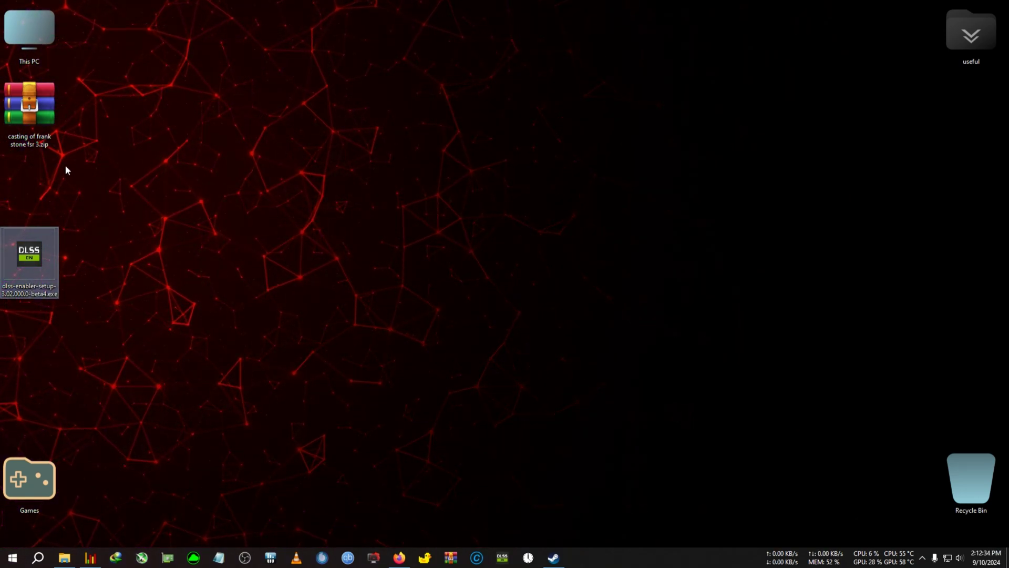
pyautogui.click(44, 113)
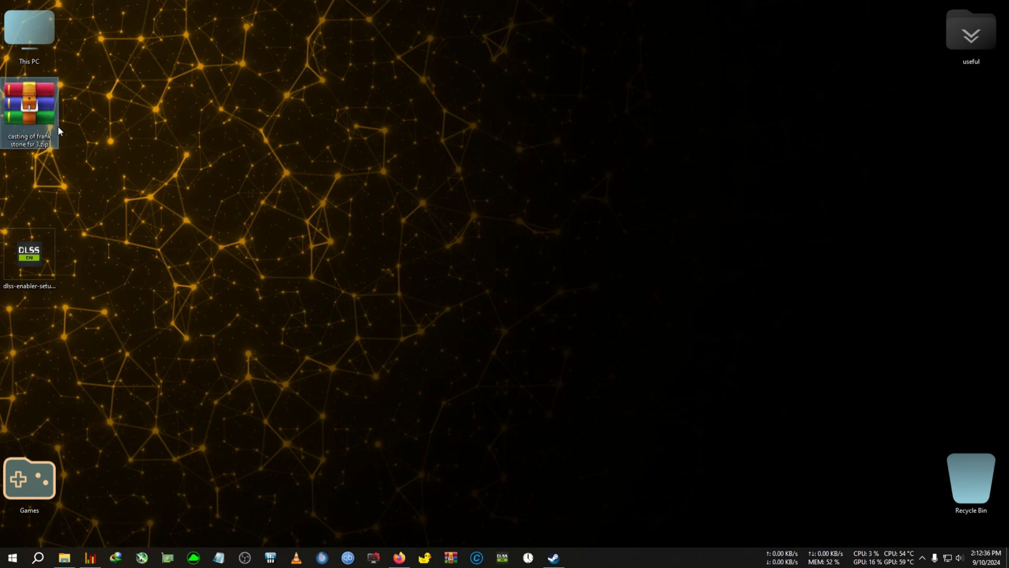
# Move casting of frank stone fsr 3.zip one place aside on the desktop and extract it into its own folder.
pyautogui.moveTo(49, 129); pyautogui.dragTo(143, 106)
pyautogui.rightClick(143, 106)
pyautogui.click(197, 184)
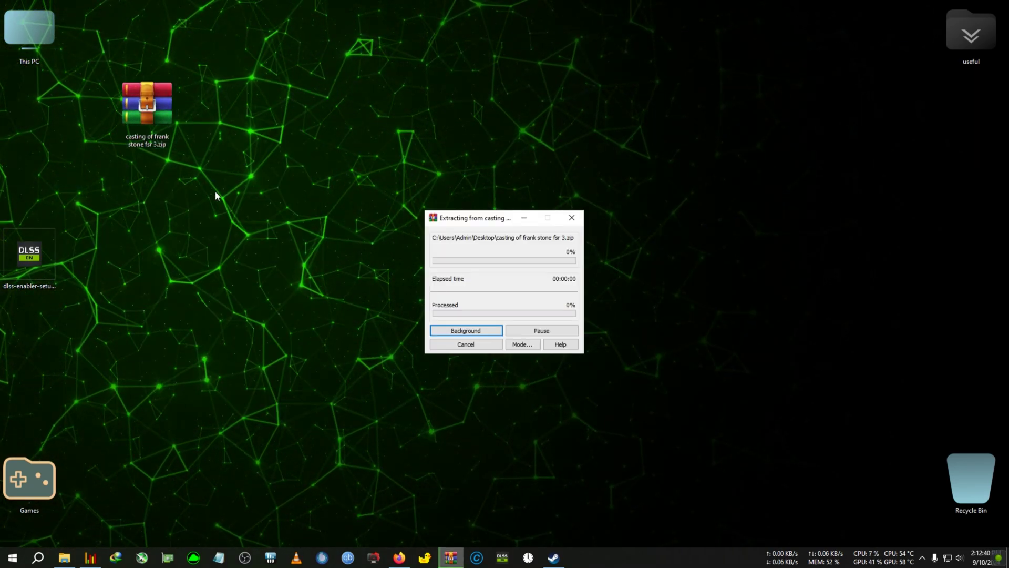
# Open the extracted folder, examine its mod files and the "paste if cant see dlss in game" subfolder, and close it.
pyautogui.doubleClick(29, 111)
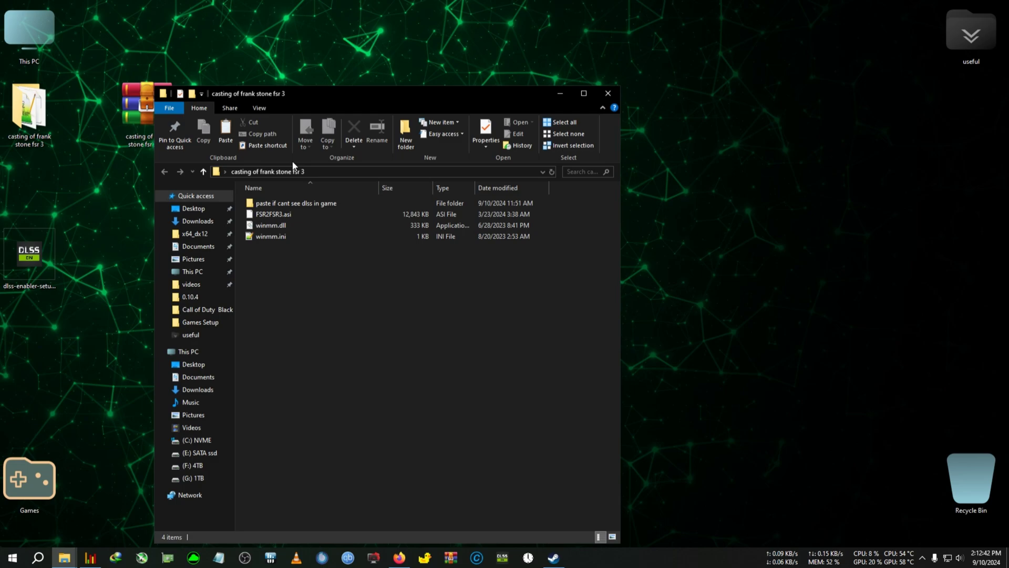
pyautogui.moveTo(334, 262); pyautogui.dragTo(286, 213)
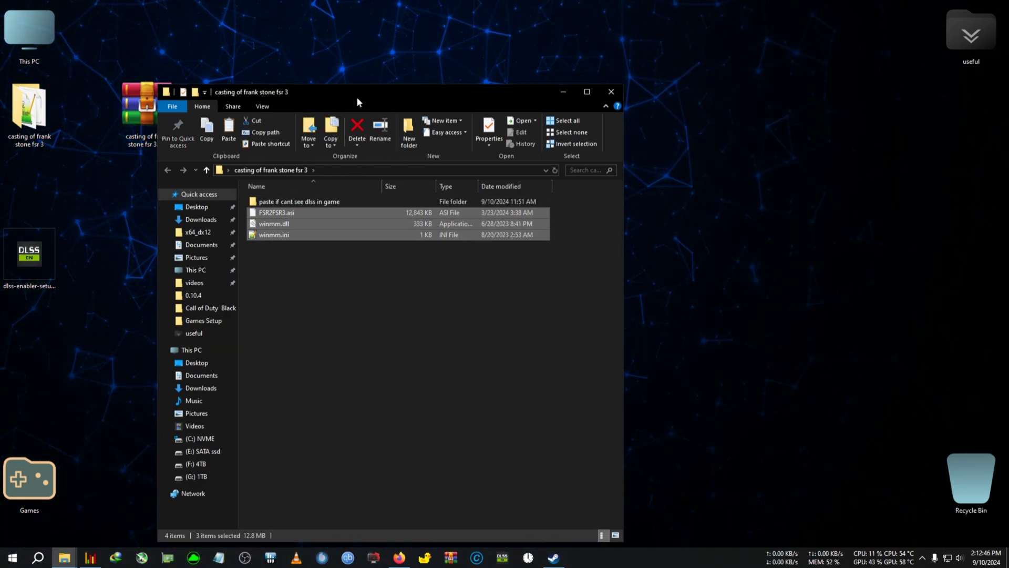
pyautogui.moveTo(356, 94); pyautogui.dragTo(438, 62)
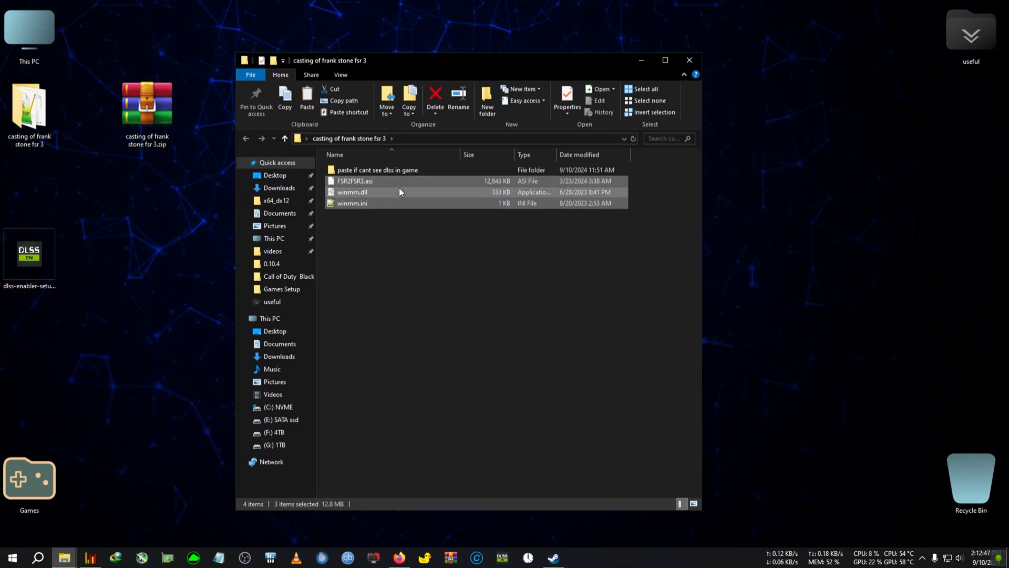
pyautogui.doubleClick(355, 172)
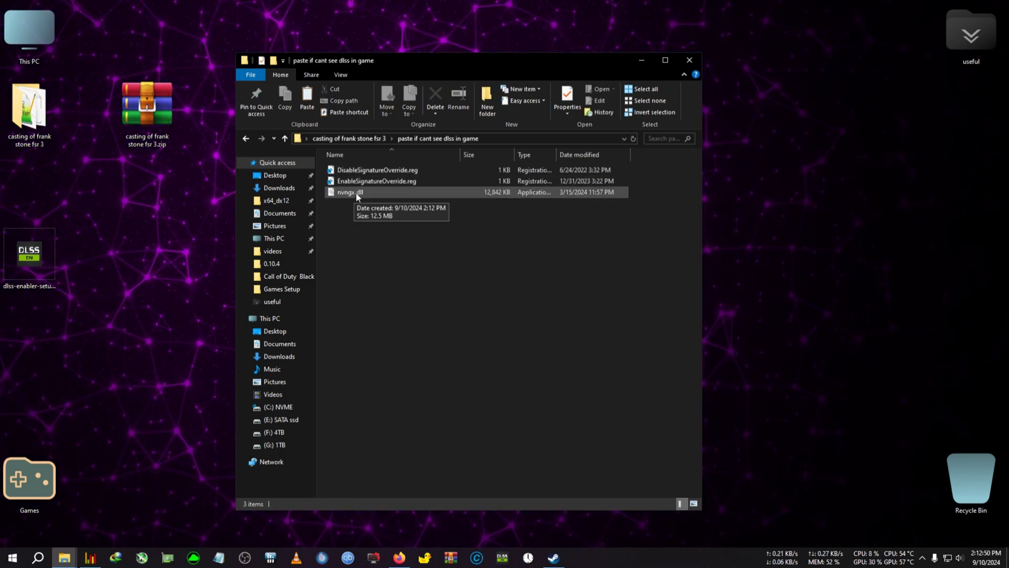
pyautogui.click(246, 139)
pyautogui.moveTo(424, 231); pyautogui.dragTo(371, 183)
pyautogui.click(690, 61)
# Move casting of frank stone fsr 3.zip directly beside its extracted folder on the desktop.
pyautogui.click(43, 263)
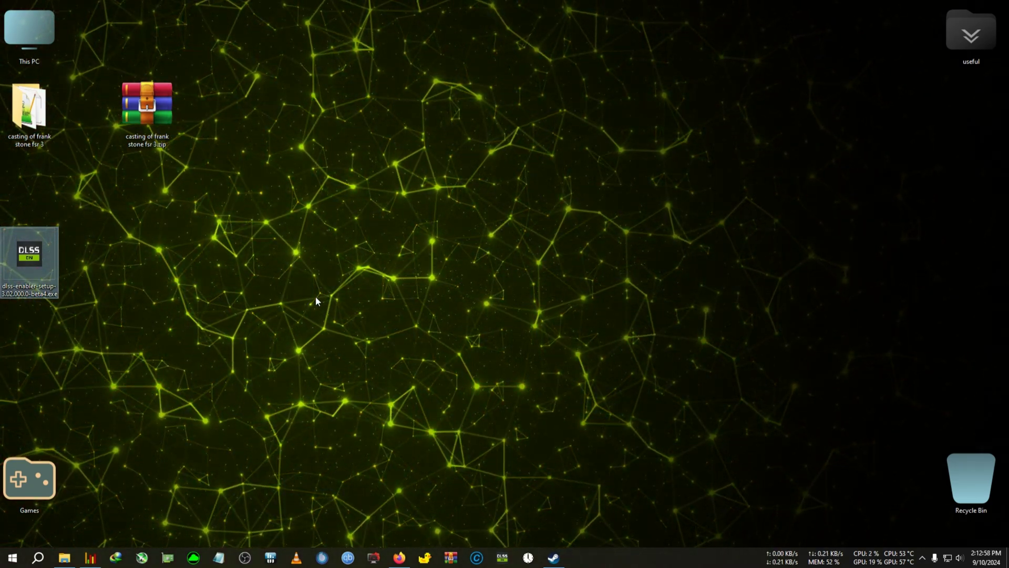
pyautogui.click(288, 241)
pyautogui.moveTo(153, 119); pyautogui.dragTo(89, 121)
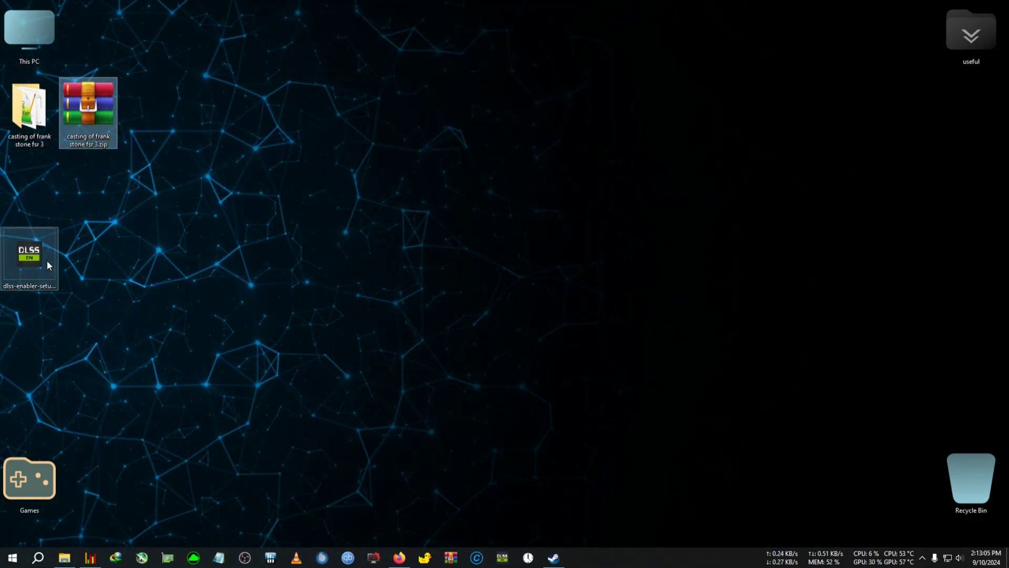
# Launch the DLSS Enabler installer, accept the license agreement and continue to the destination location page.
pyautogui.doubleClick(47, 264)
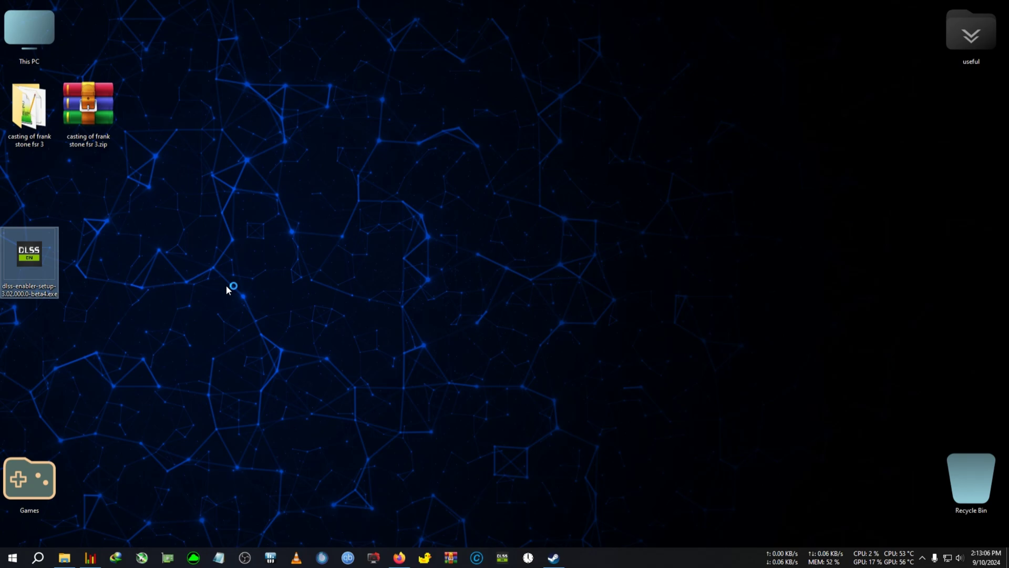
pyautogui.moveTo(466, 158); pyautogui.dragTo(623, 147)
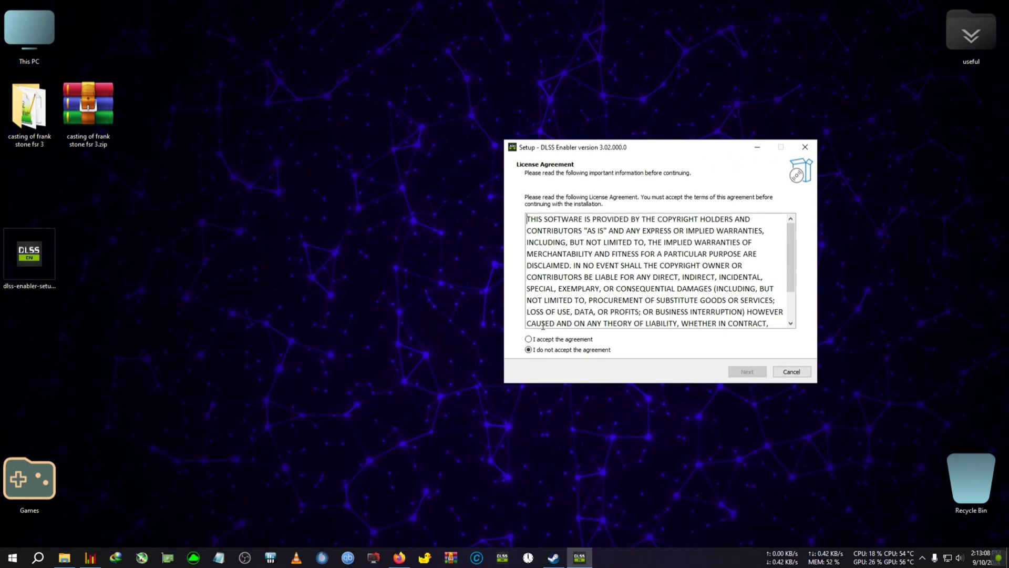
pyautogui.click(549, 340)
pyautogui.click(746, 371)
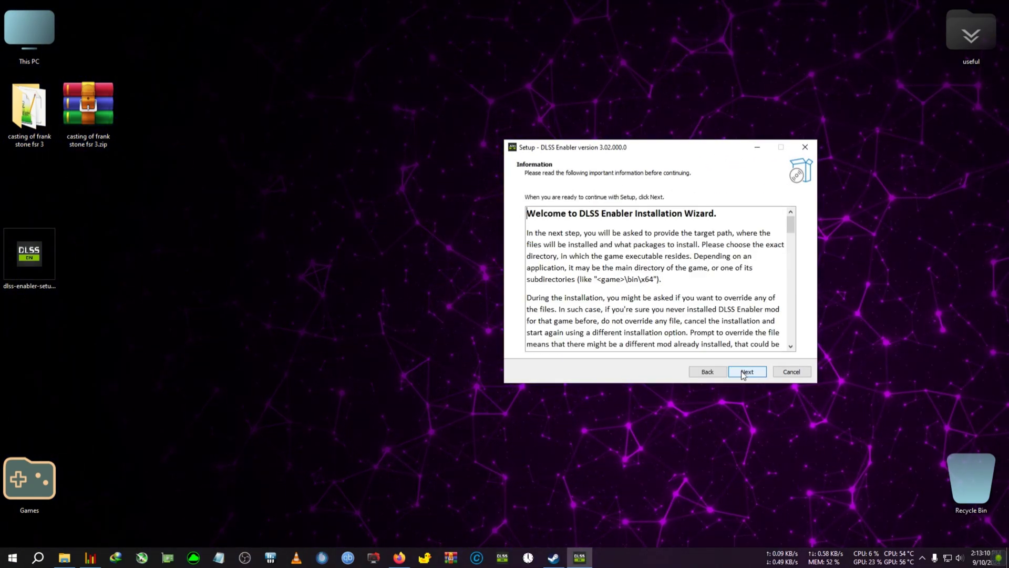
pyautogui.click(746, 372)
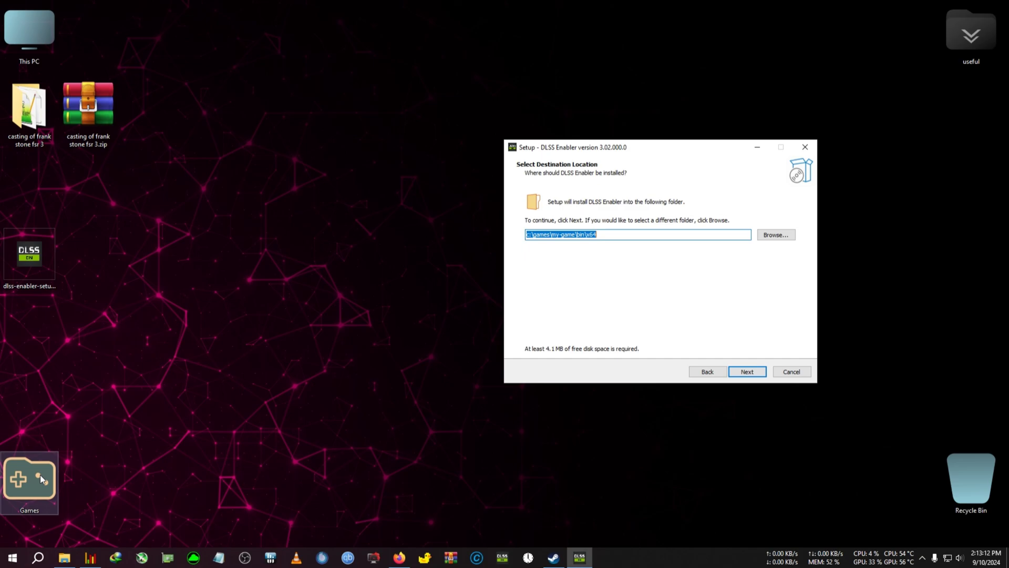
# Open the game folder F:\CHANNEL GAMES\The Casting of Frank Stone\SMG037UE5\Binaries\Win64 alongside the installer.
pyautogui.doubleClick(36, 40)
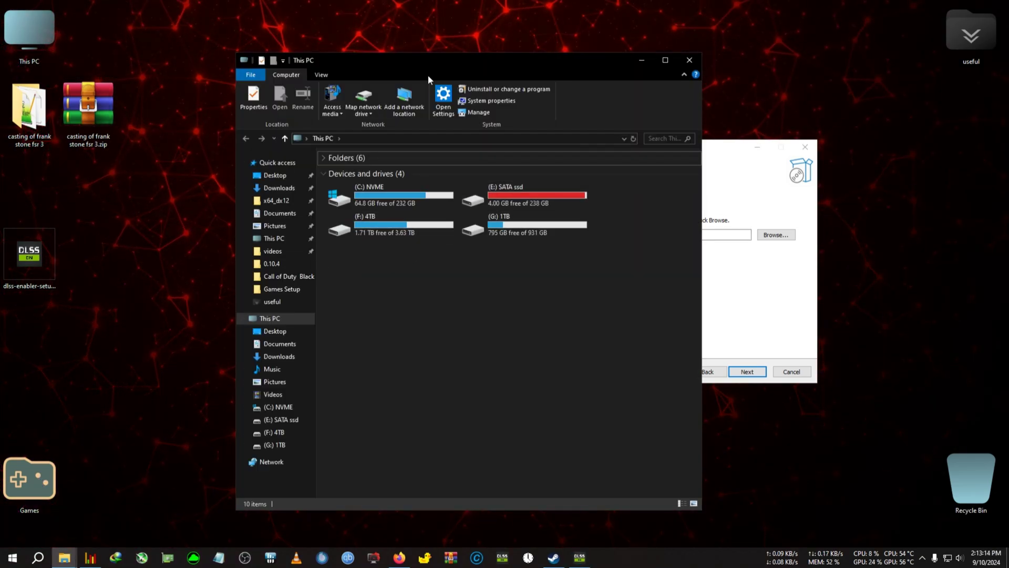
pyautogui.moveTo(428, 74); pyautogui.dragTo(278, 81)
pyautogui.doubleClick(260, 228)
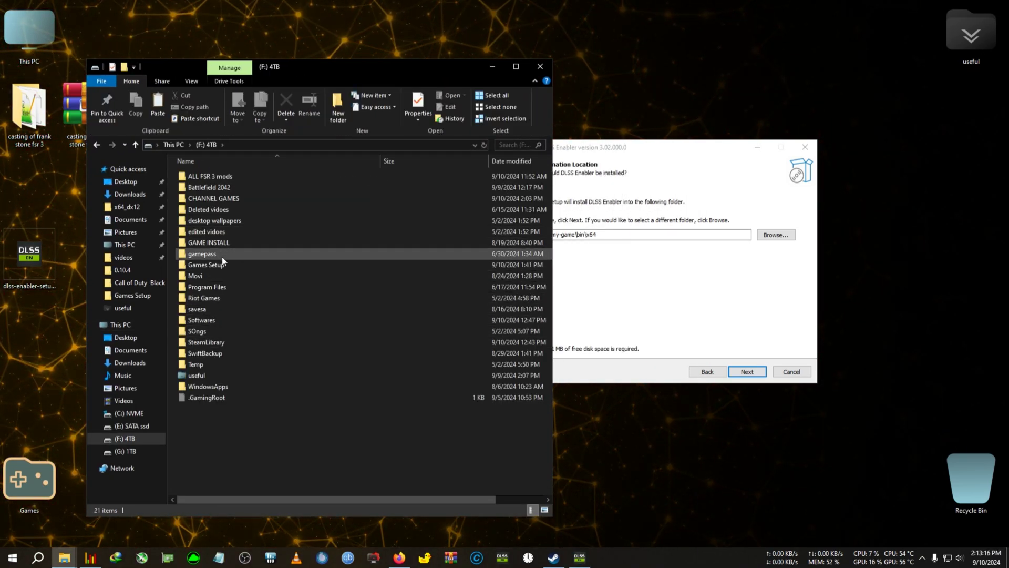
pyautogui.doubleClick(221, 199)
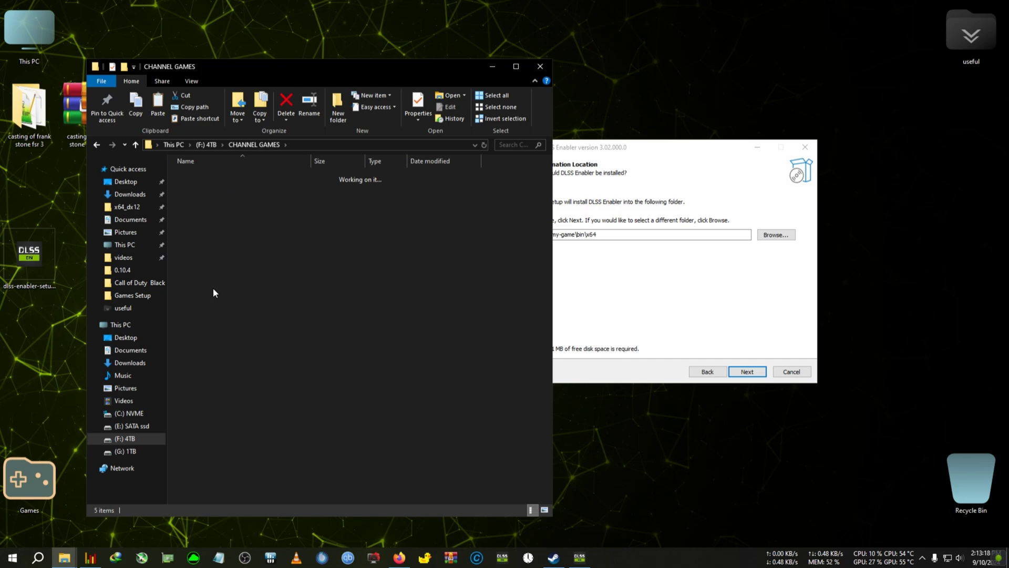
pyautogui.doubleClick(213, 290)
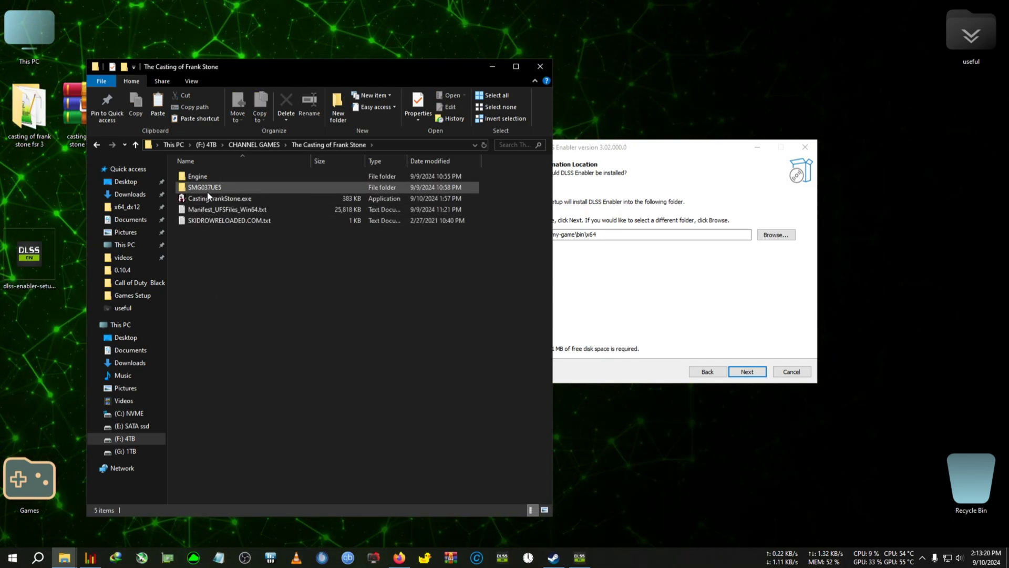
pyautogui.doubleClick(226, 186)
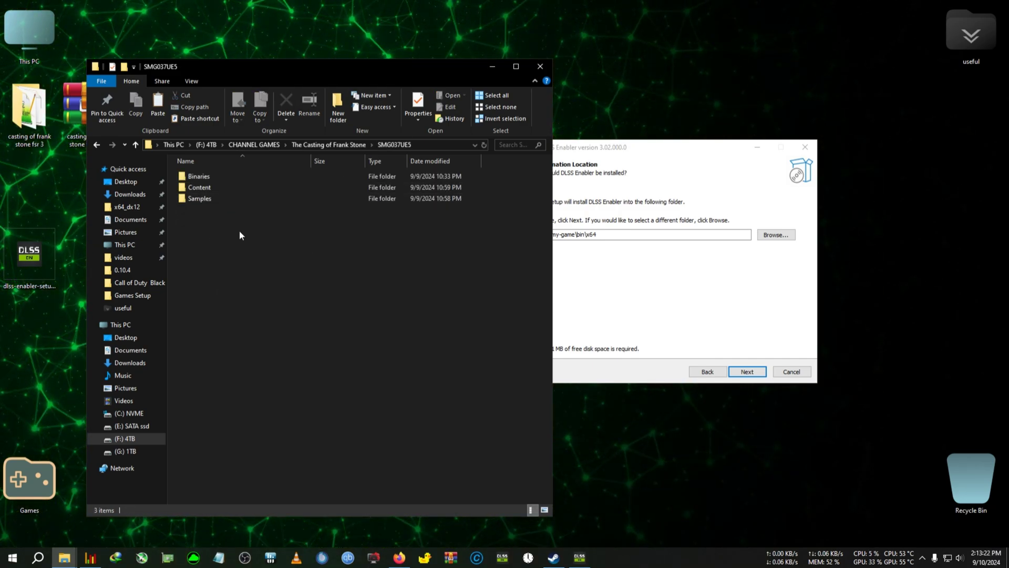
pyautogui.doubleClick(212, 178)
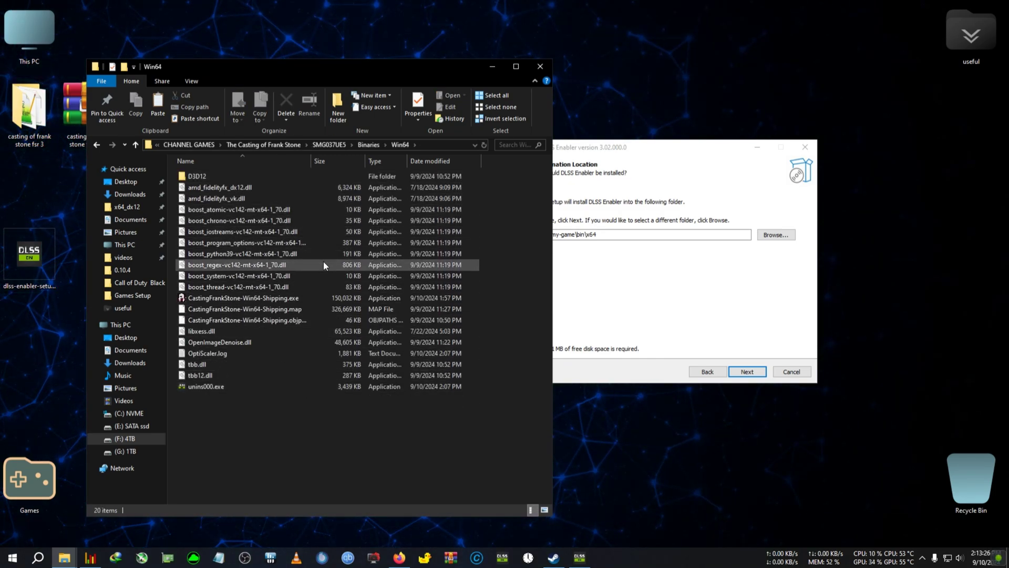
# Copy the Win64 folder's path, set it as the DLSS Enabler destination and continue to the component selection.
pyautogui.rightClick(395, 146)
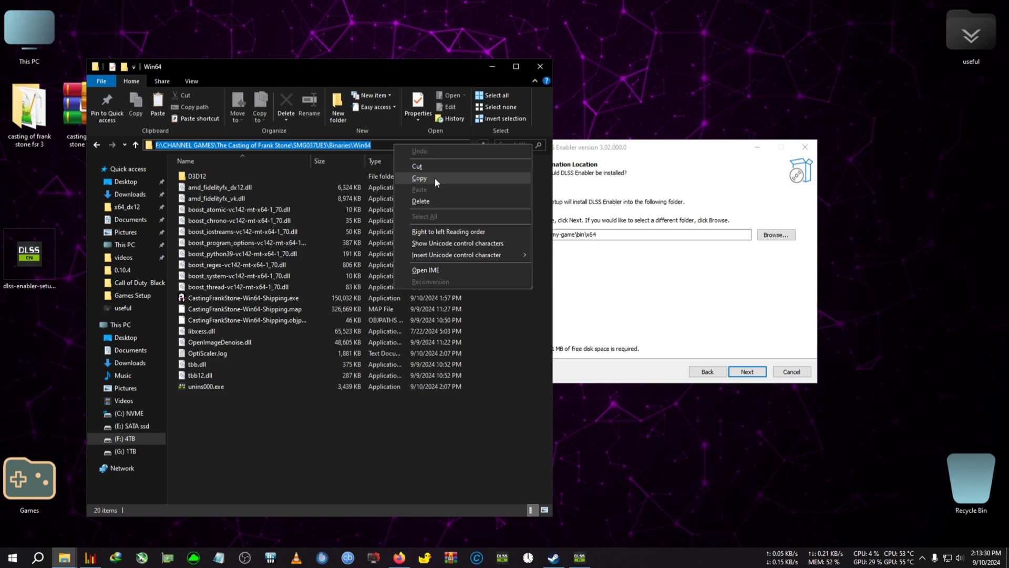
pyautogui.click(434, 178)
pyautogui.hotkey('ctrl', 'a')
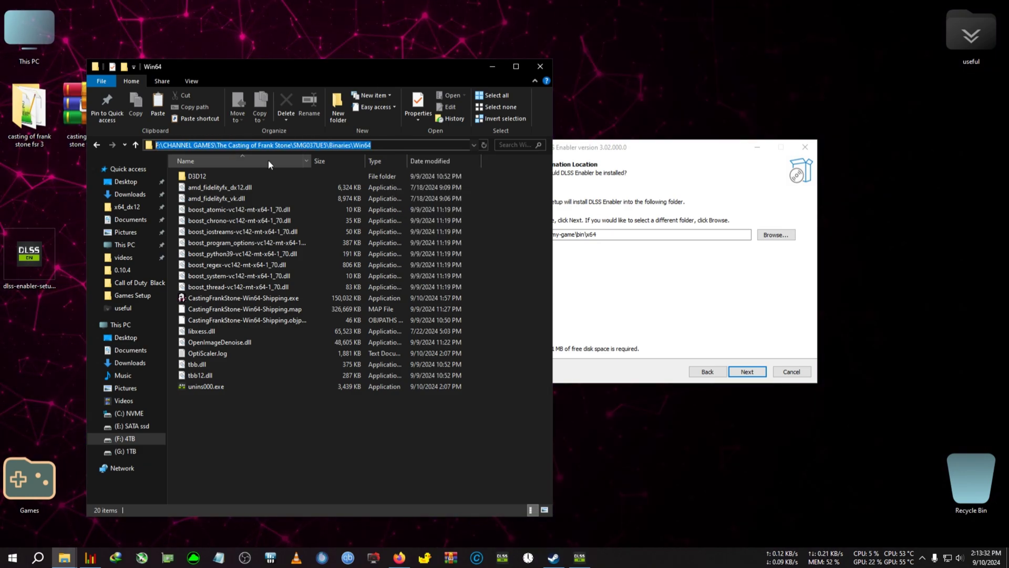
pyautogui.rightClick(321, 146)
pyautogui.click(349, 178)
pyautogui.click(646, 254)
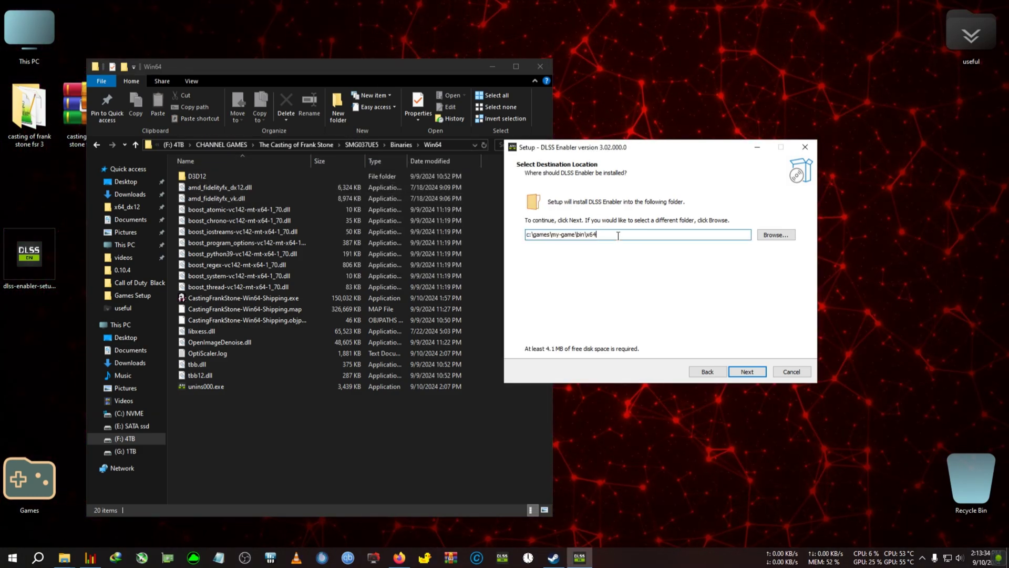
pyautogui.press('BackSpace')
pyautogui.rightClick(573, 235)
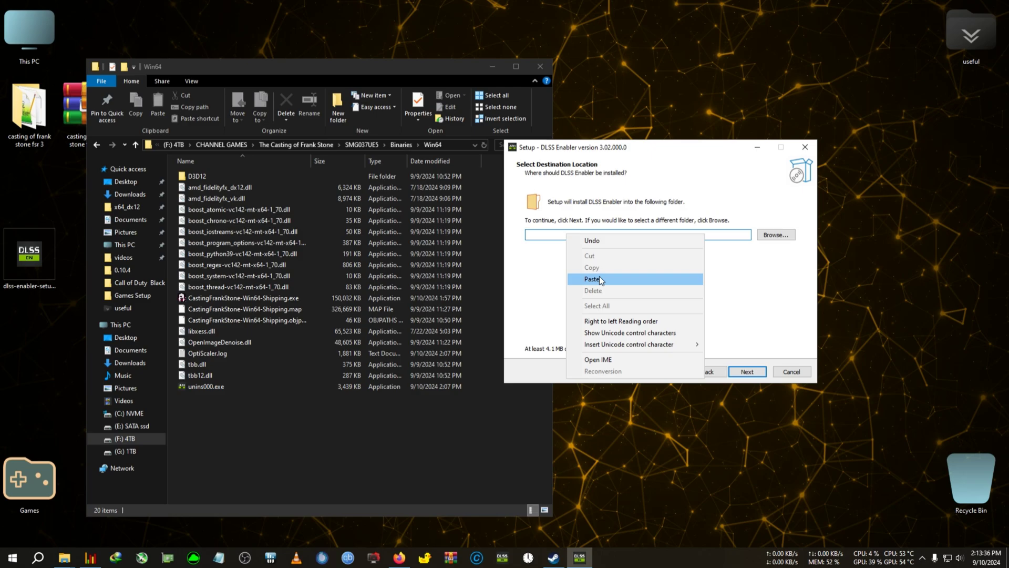
pyautogui.click(609, 273)
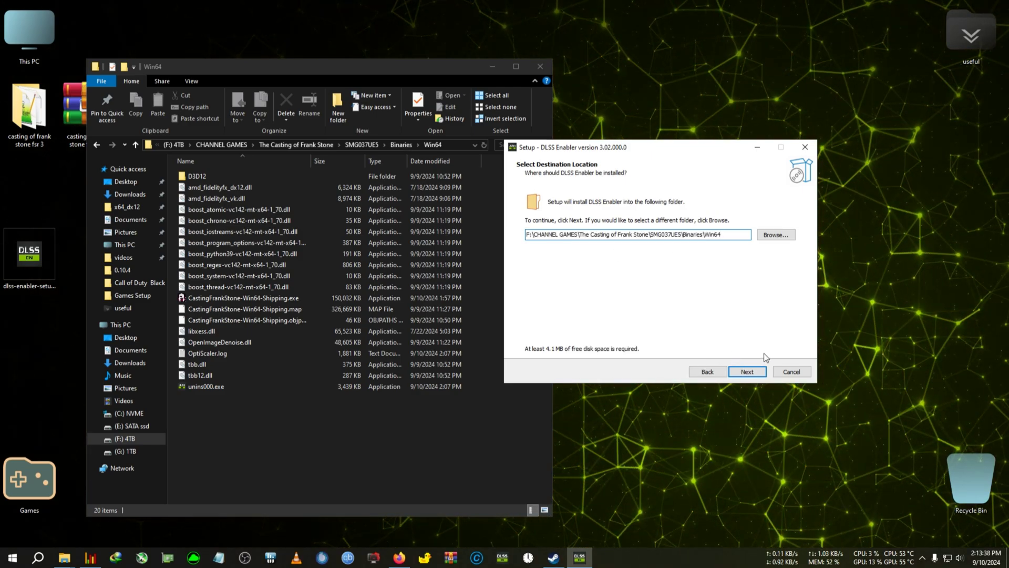
pyautogui.click(759, 374)
# Install DLSS Enabler as a version.dll file without AMD and Intel GPU support, and finish the setup.
pyautogui.click(491, 67)
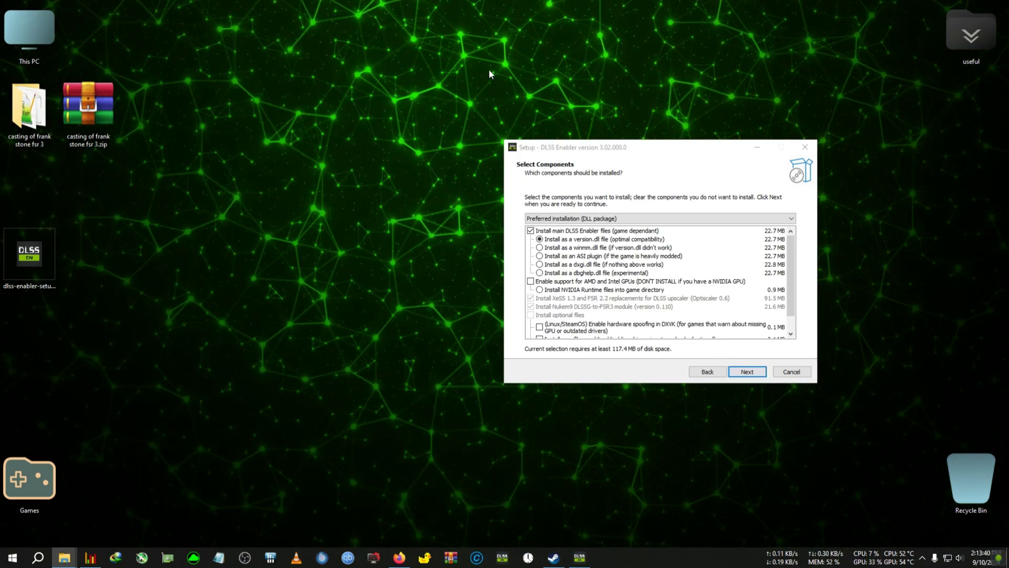
pyautogui.moveTo(601, 155); pyautogui.dragTo(348, 82)
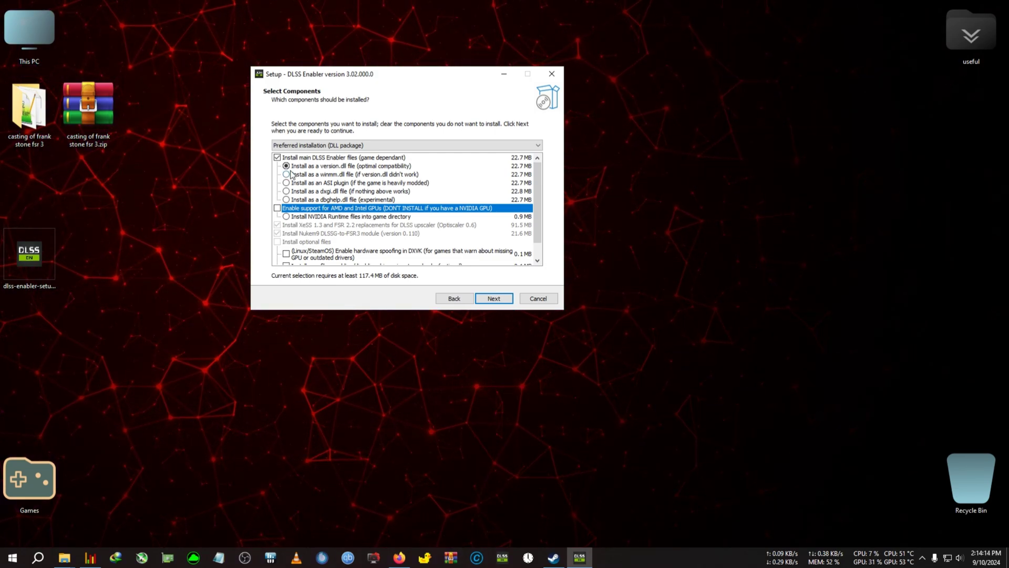
pyautogui.click(496, 300)
pyautogui.click(495, 299)
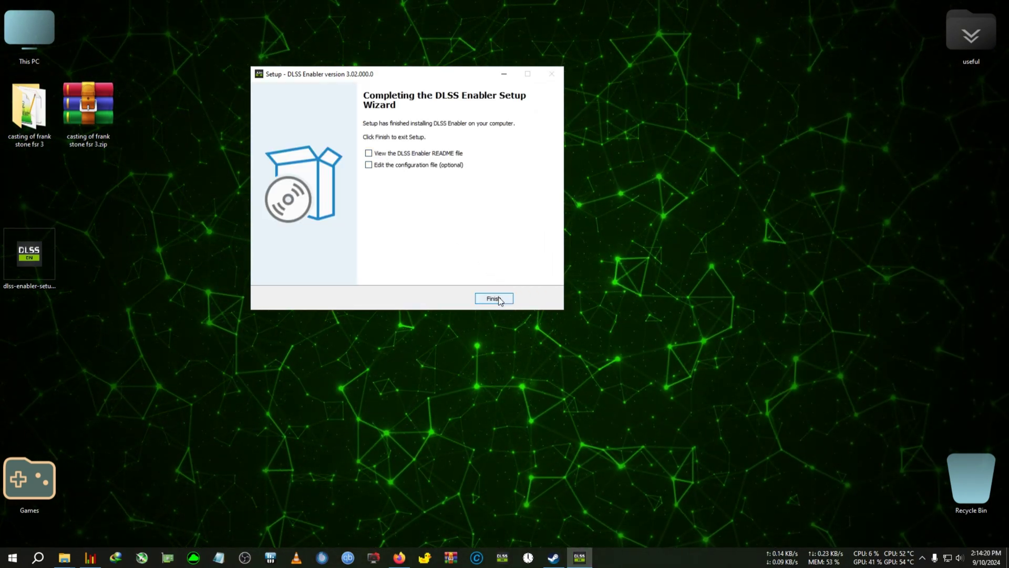
pyautogui.click(493, 298)
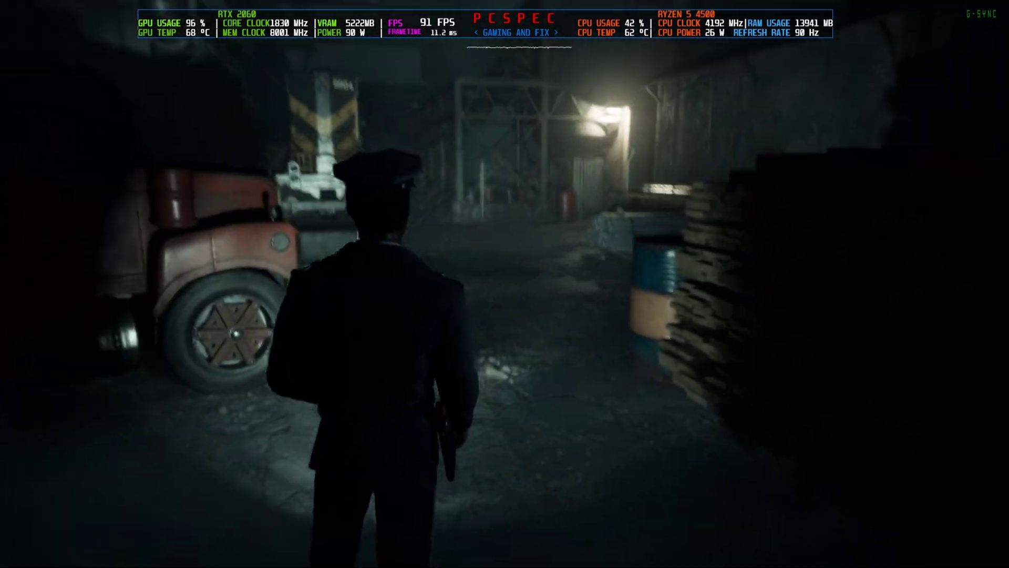
# Pause The Casting of Frank Stone and open its settings.
pyautogui.press('Escape')
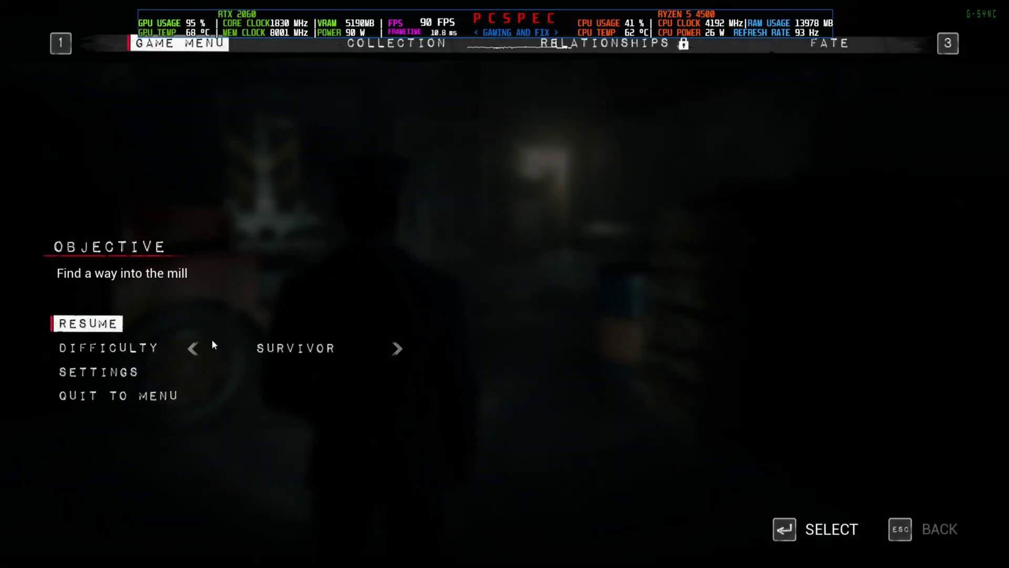
pyautogui.click(116, 373)
pyautogui.click(112, 394)
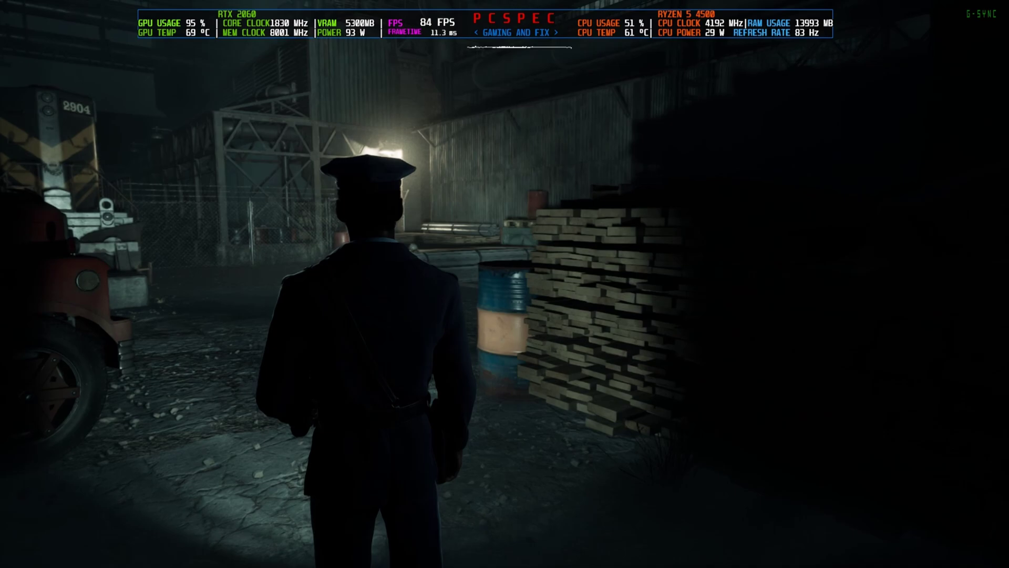
# Walk the officer around the yard between the red truck and the timber stack to check the frame rate overlay.
pyautogui.press('a')
pyautogui.press('s')
pyautogui.press('w')
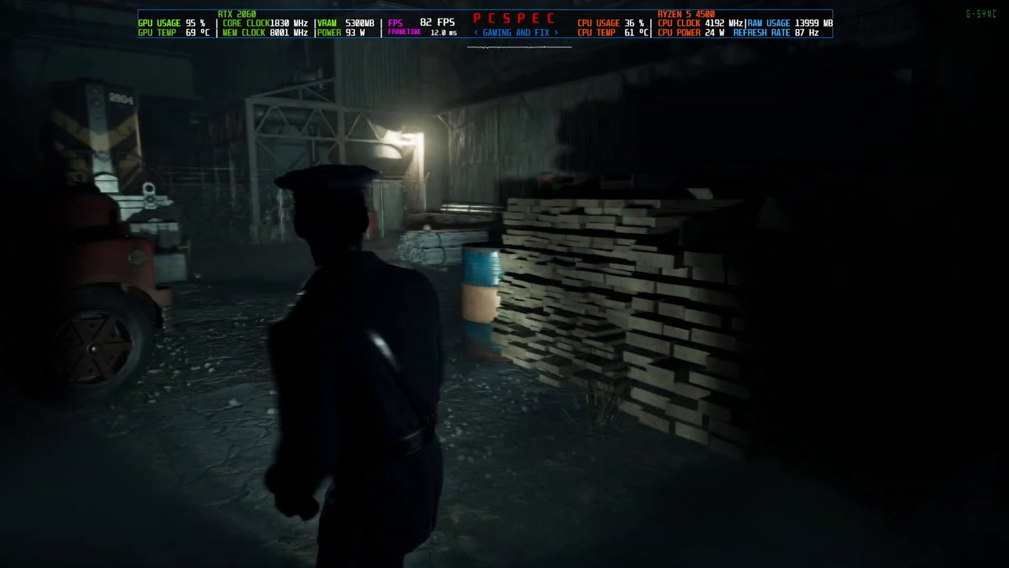
pyautogui.press('w')
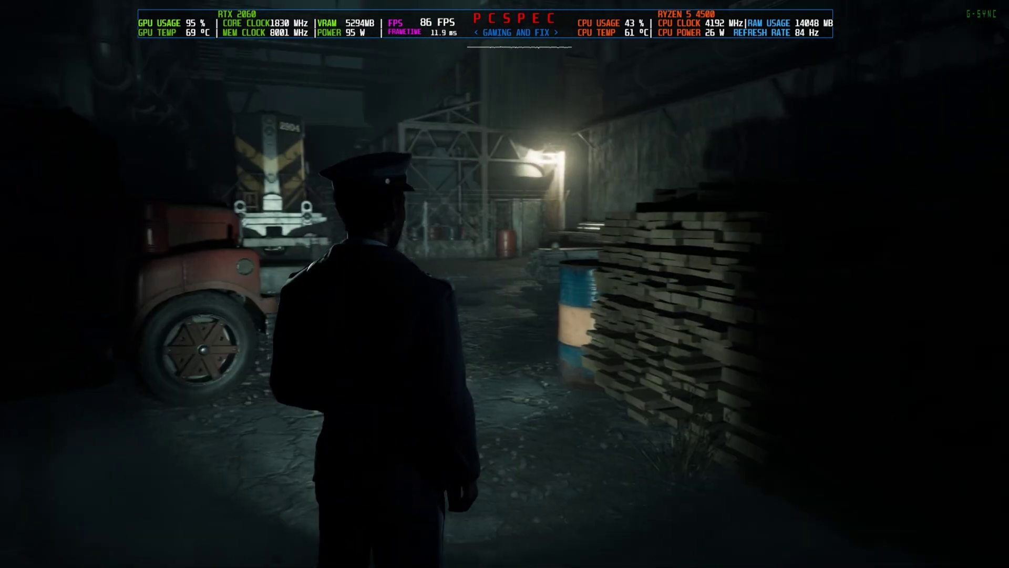
pyautogui.press('w')
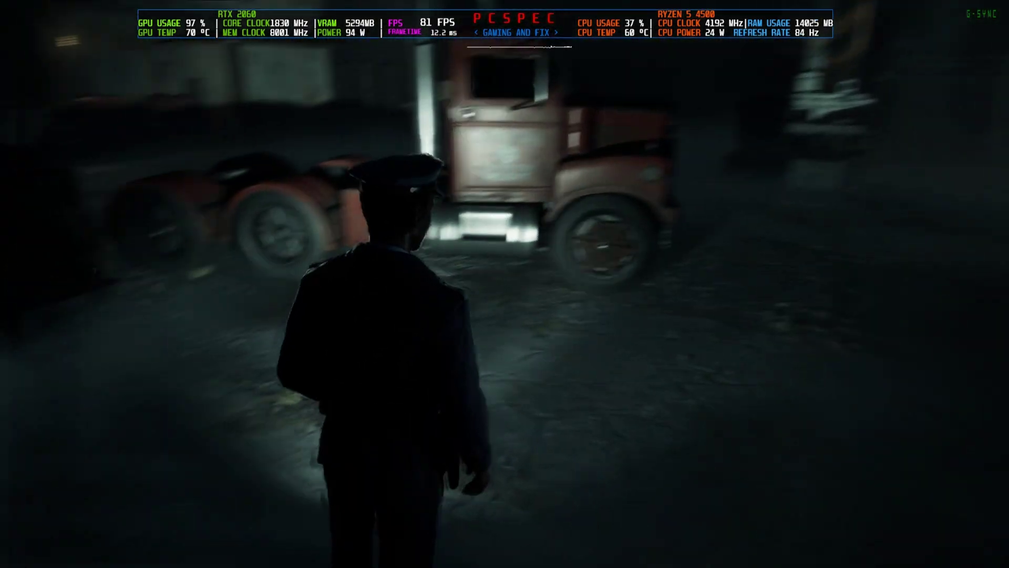
pyautogui.press('w')
pyautogui.press('w')
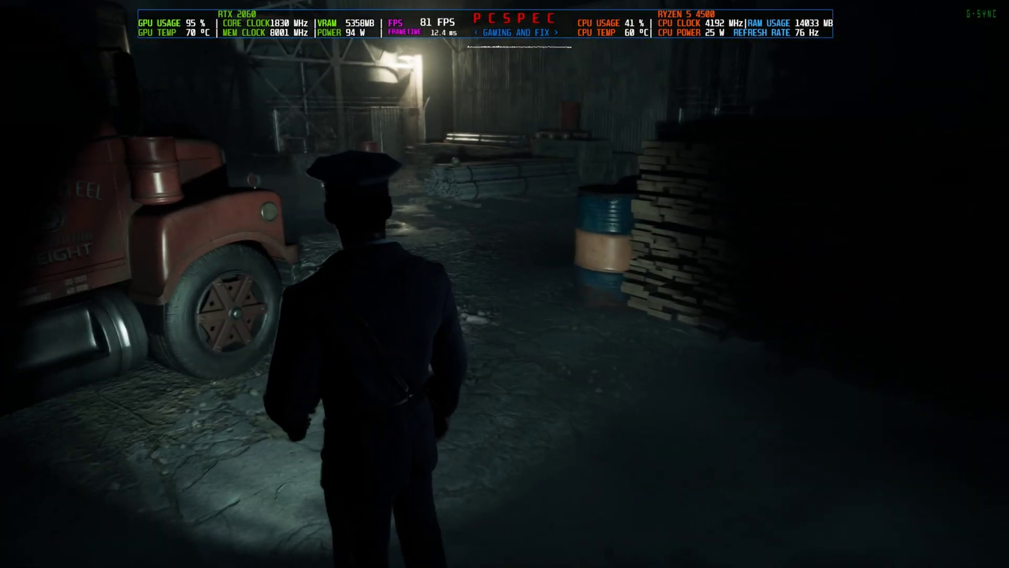
# Walk the officer forward past the front of the red truck towards the lit building to observe performance.
pyautogui.press('w')
pyautogui.press('w')
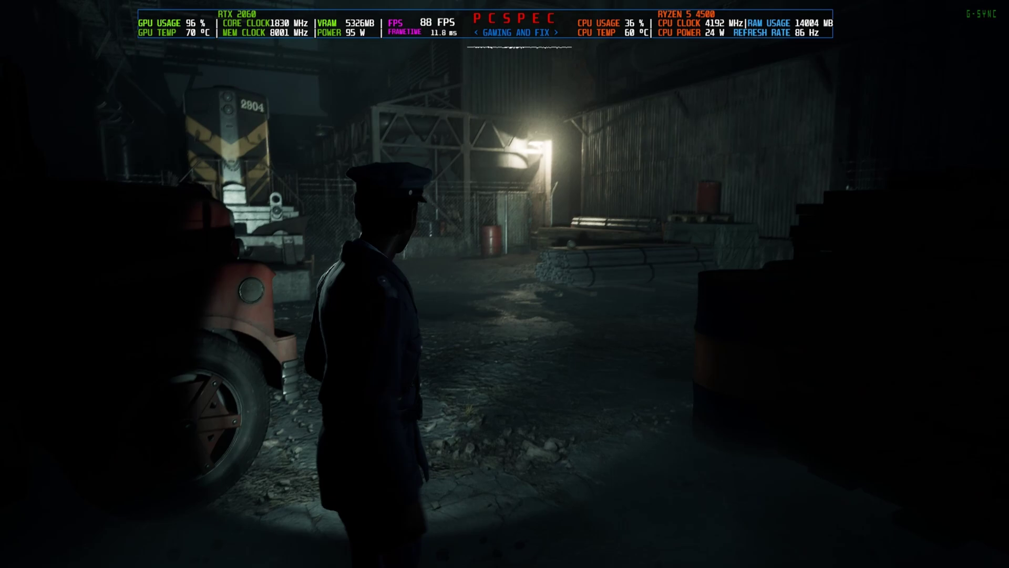
pyautogui.press('w')
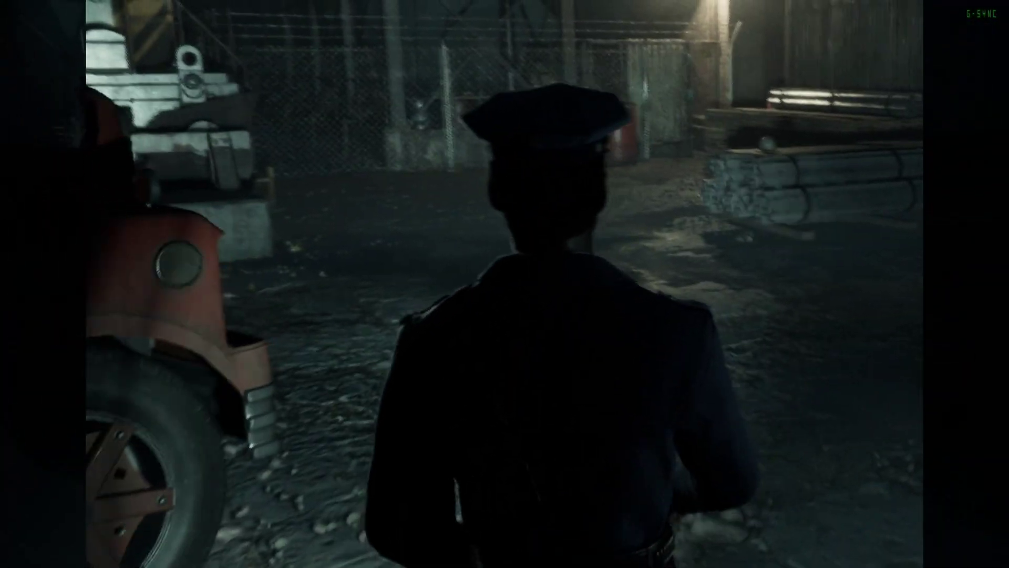
# Open the OptiScaler overlay, move it clear of the officer, and apply XeSS as the upscaler.
pyautogui.press('Insert')
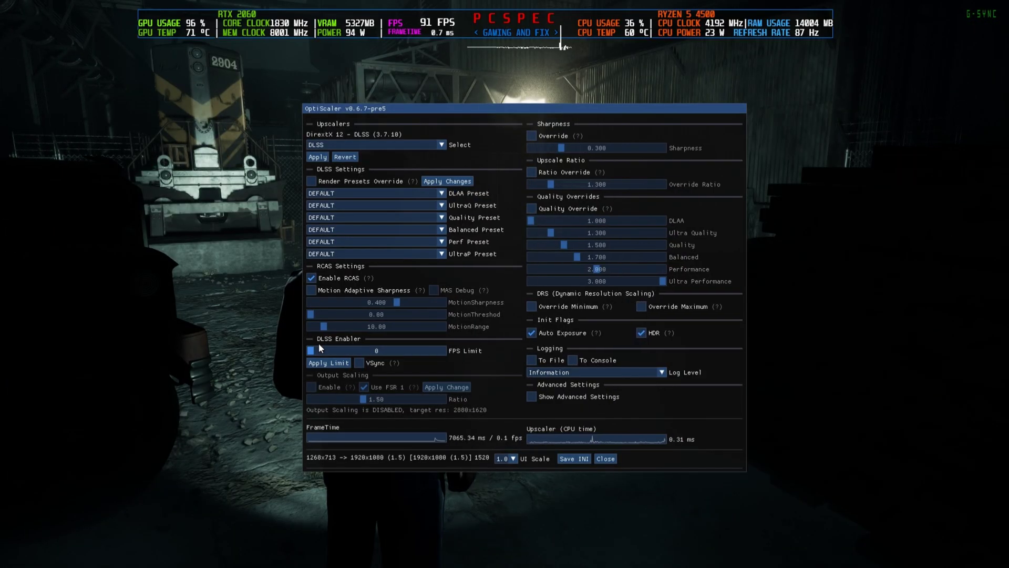
pyautogui.moveTo(482, 110); pyautogui.dragTo(680, 103)
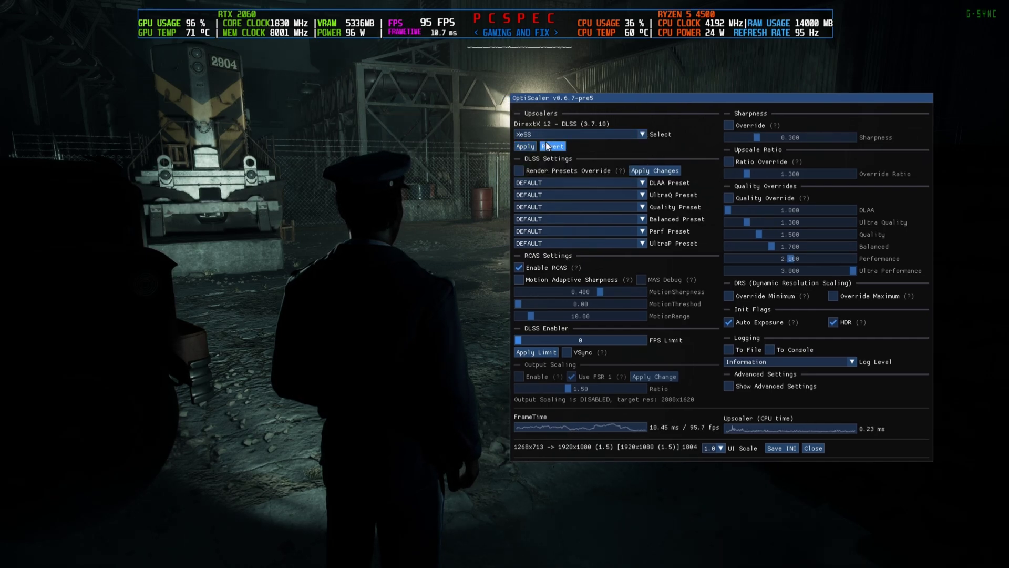
pyautogui.click(524, 147)
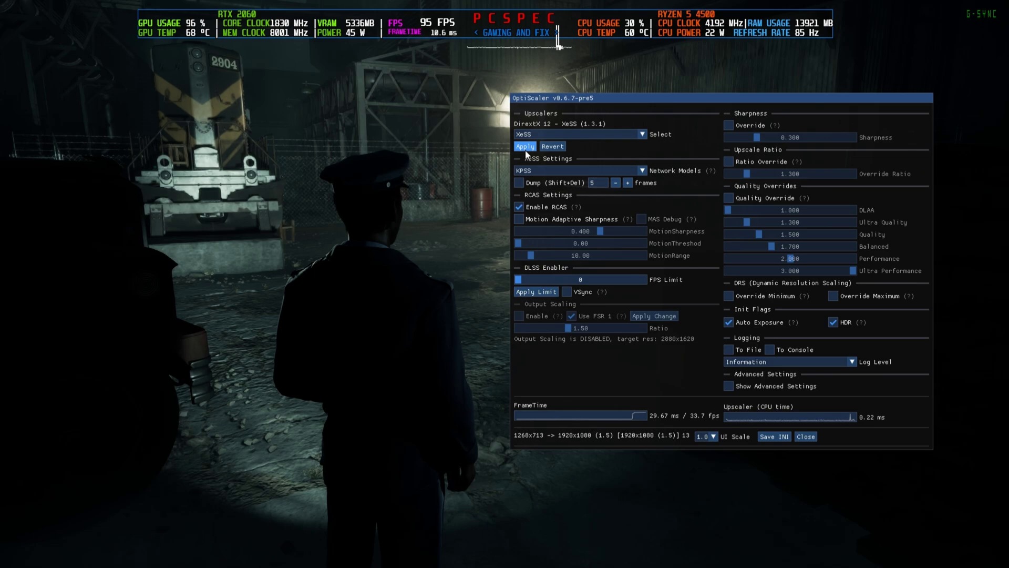
# Switch the OptiScaler upscaler to FSR 3.1.0 and apply the change.
pyautogui.click(586, 132)
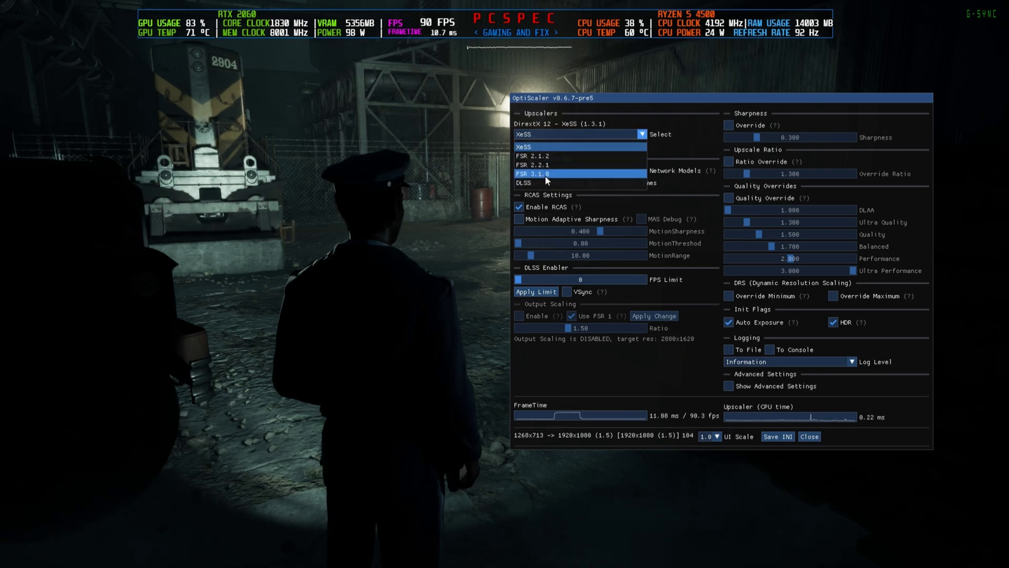
pyautogui.click(545, 174)
pyautogui.click(524, 147)
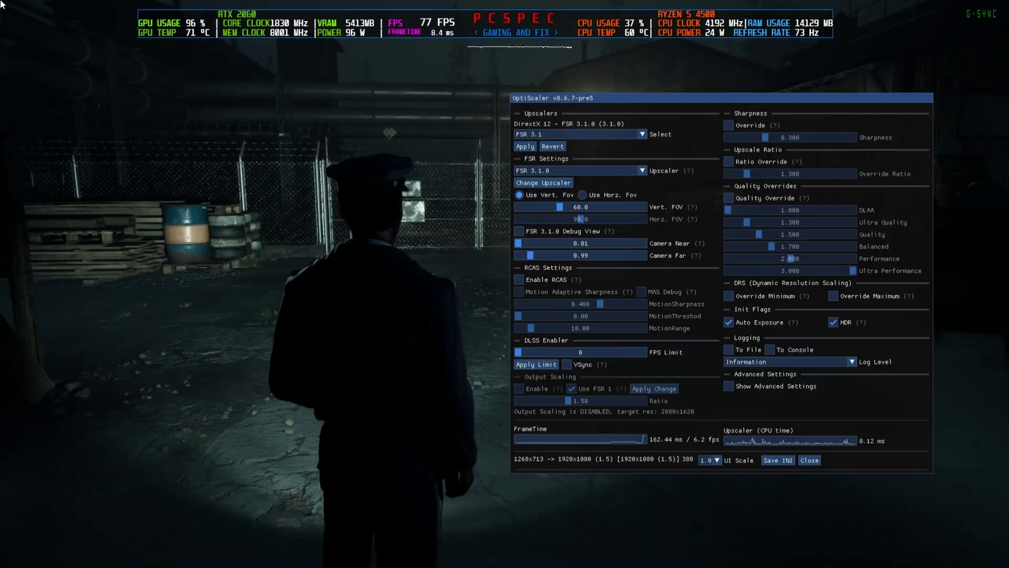
# Select XeSS again as the upscaler in OptiScaler.
pyautogui.click(549, 134)
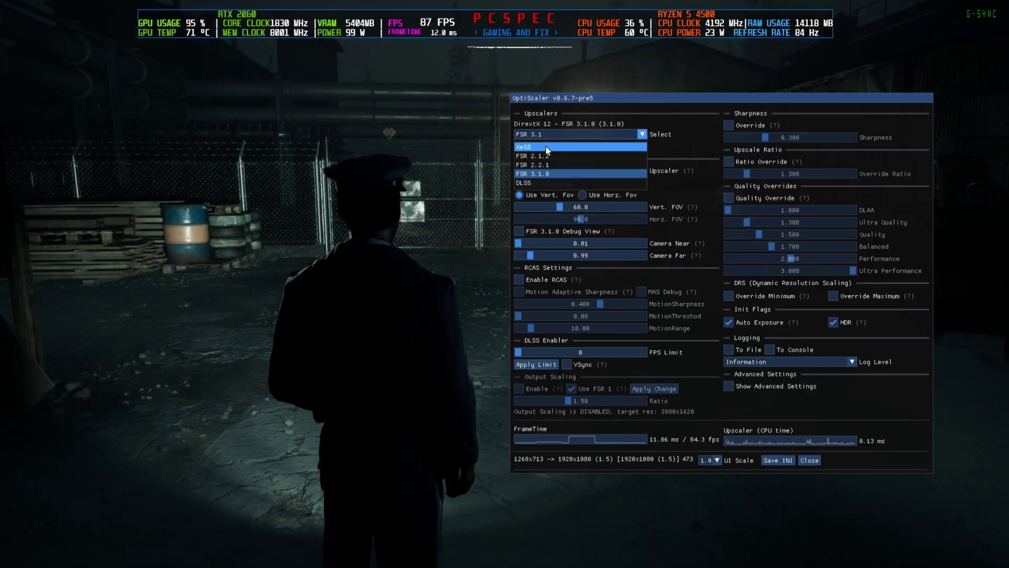
pyautogui.click(546, 147)
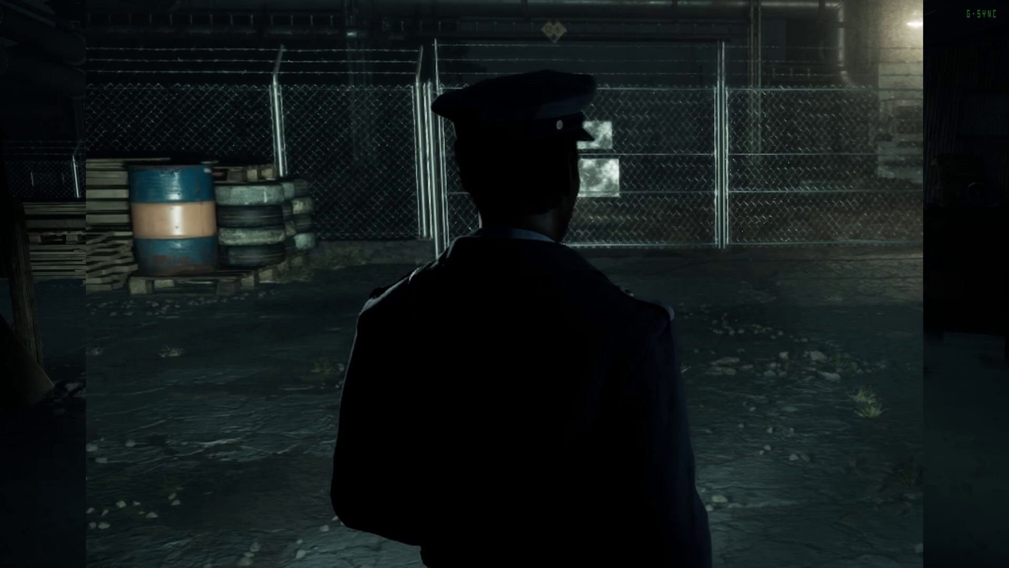